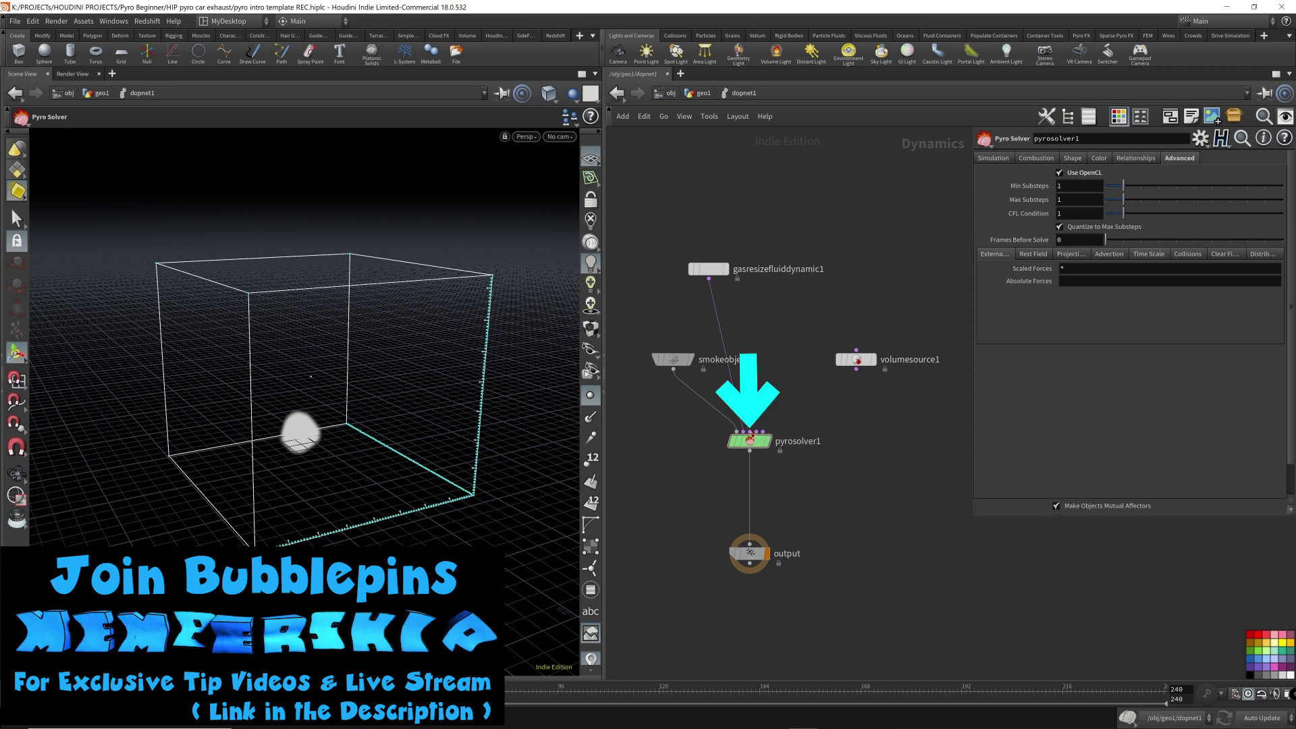
Wire a new Gas Turbulence node into pyrosolver1's third input and move it higher in the network
click(751, 432)
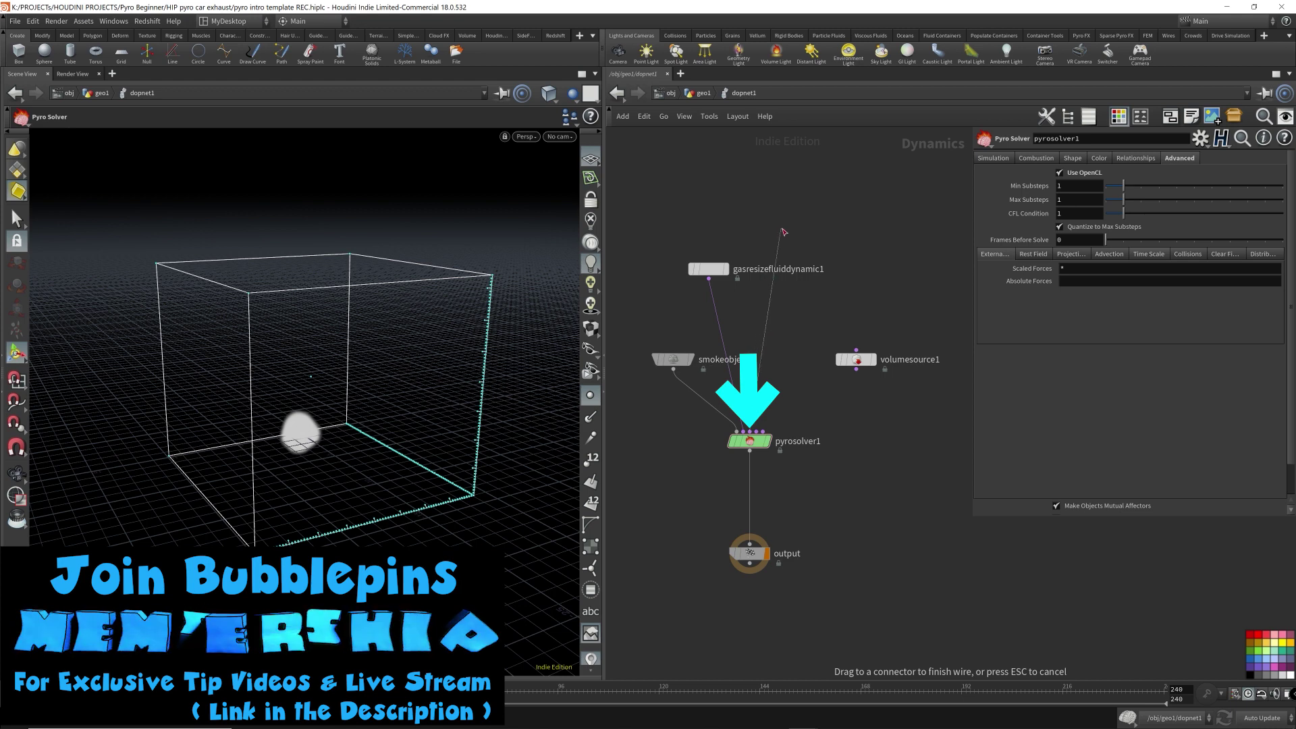
middle_drag(788, 196, 759, 326)
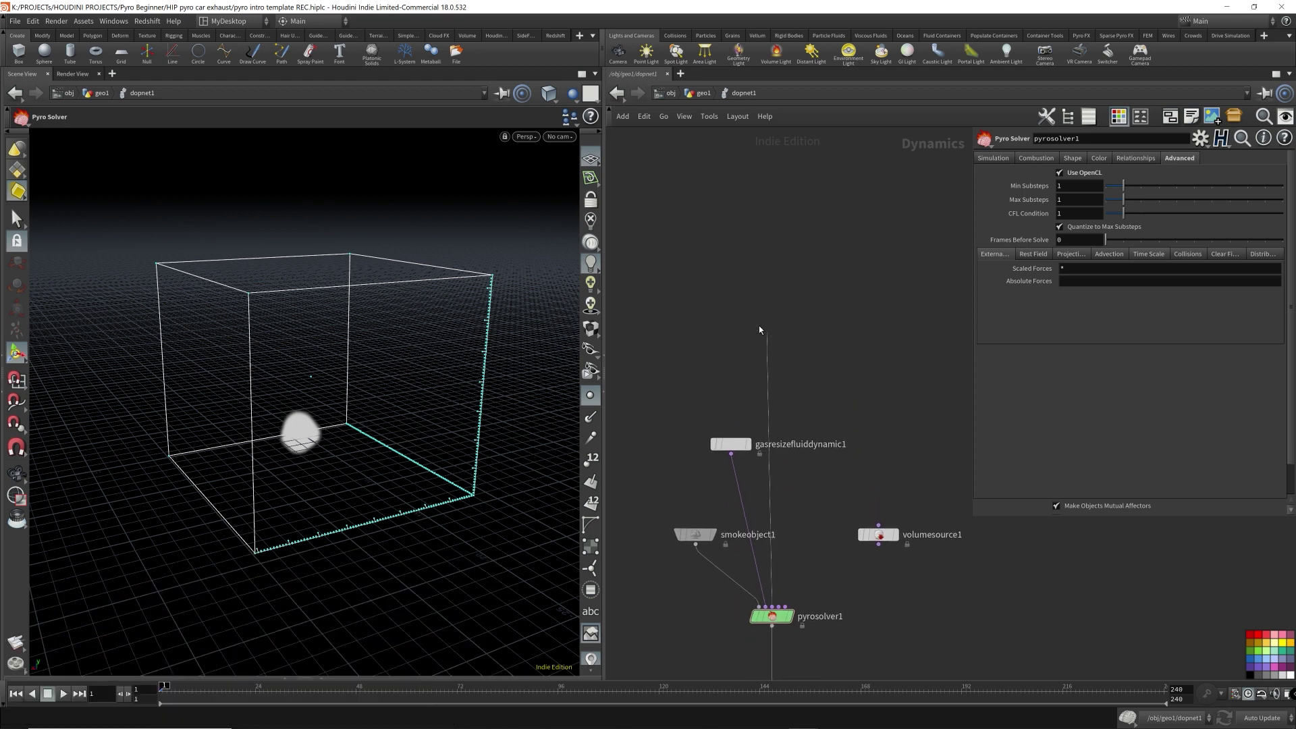
key(Tab)
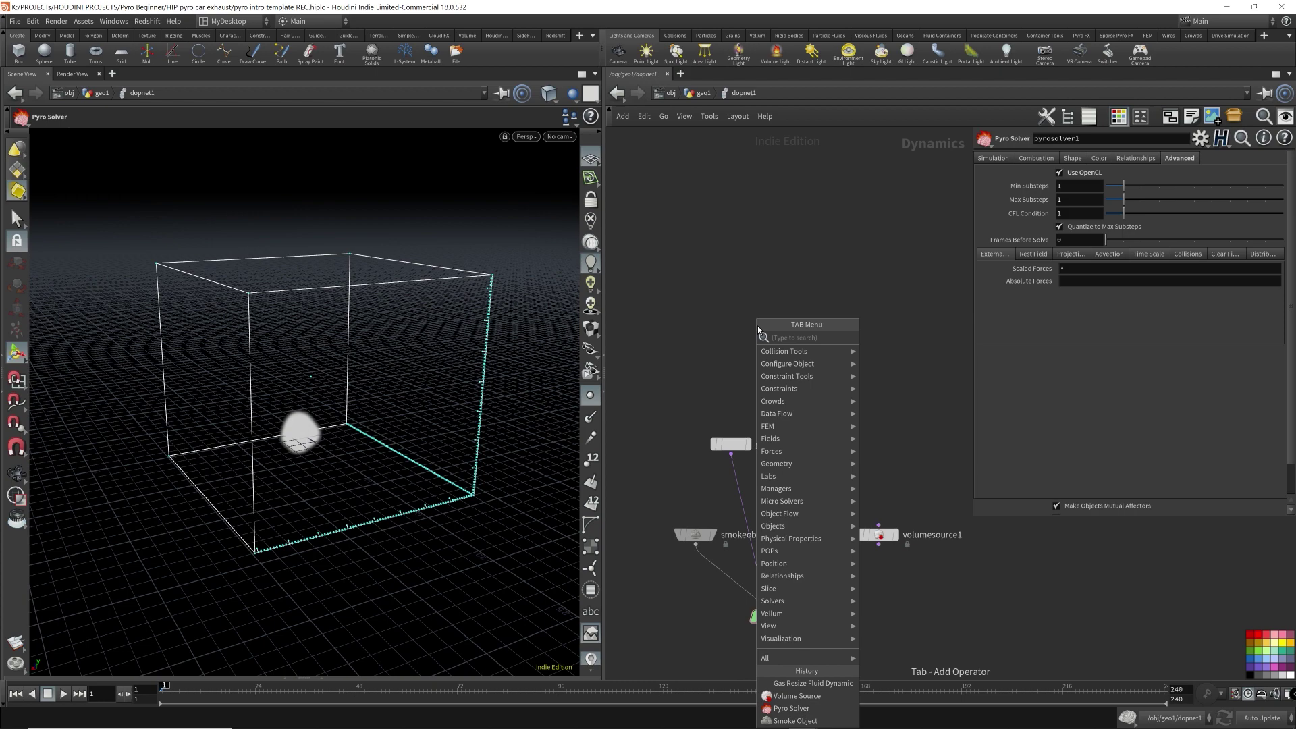
text(gas tur)
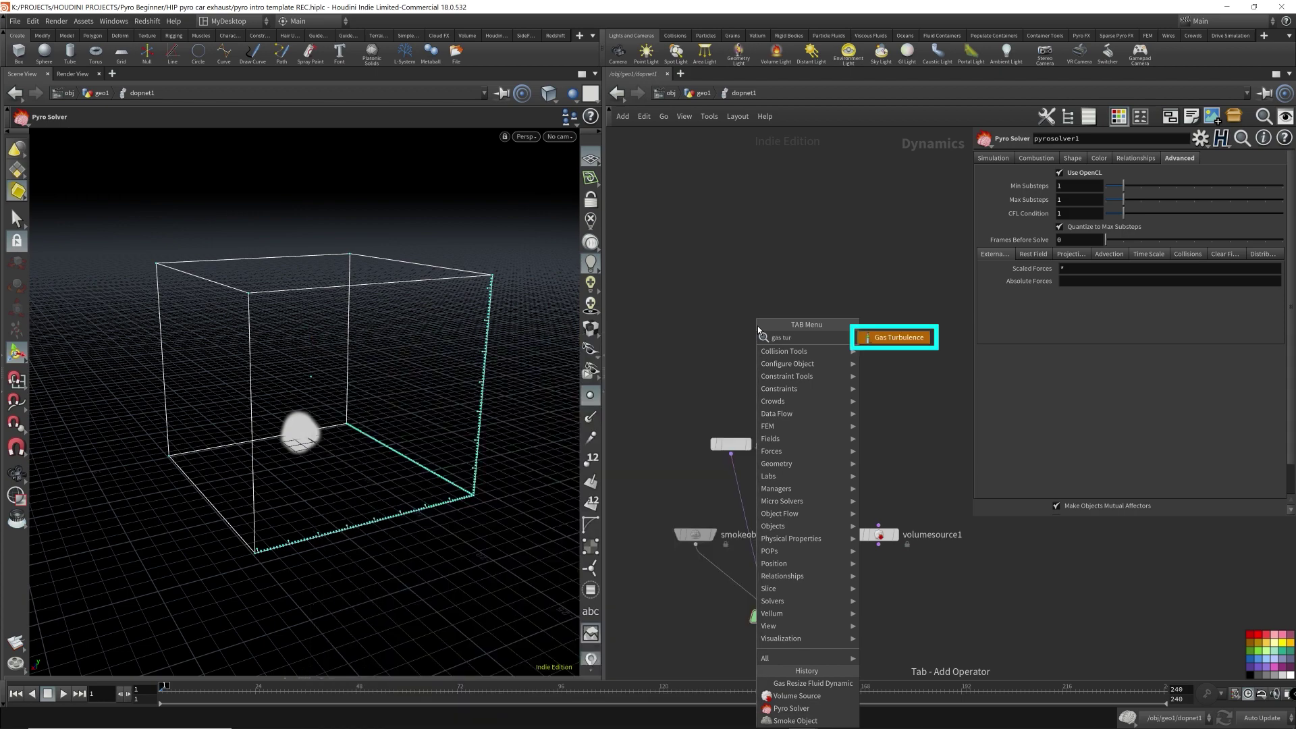
key(Return)
click(757, 326)
drag(759, 328, 776, 231)
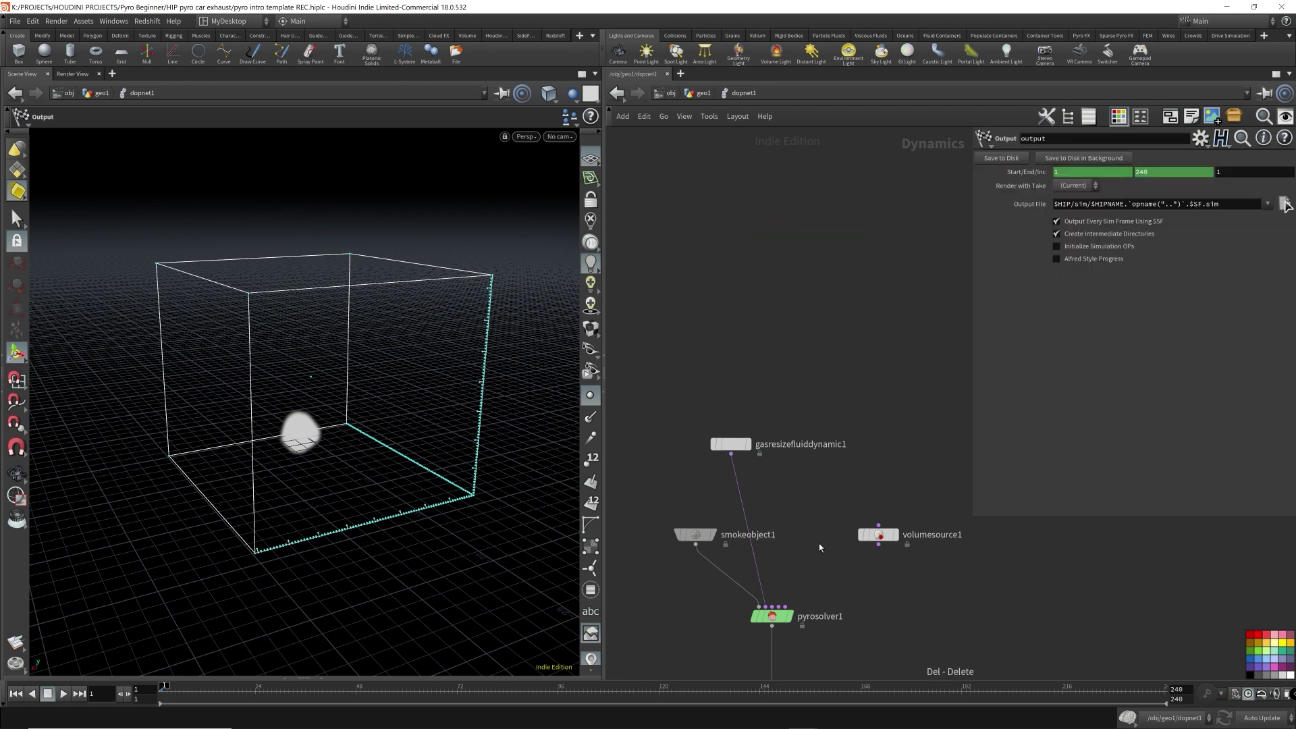
Frame the whole network, select pyrosolver1 and show its Shape parameters
key(f)
click(761, 377)
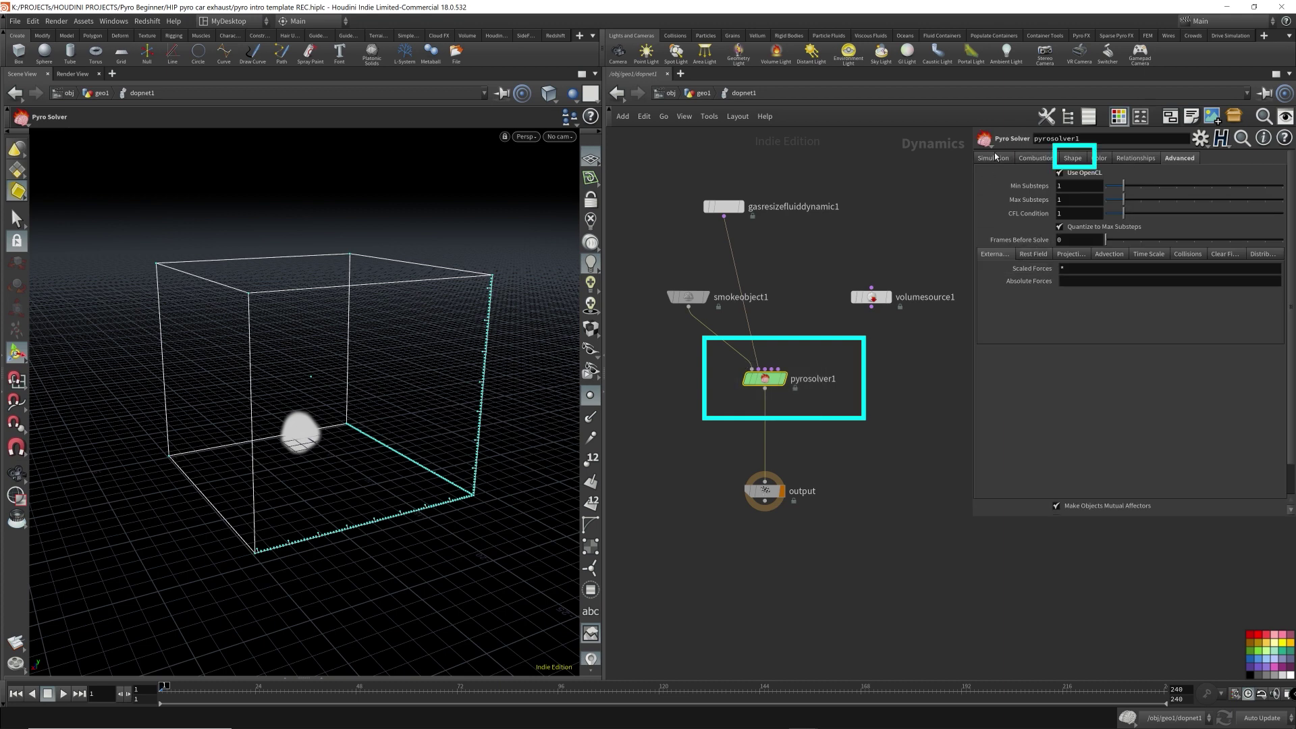
click(1072, 158)
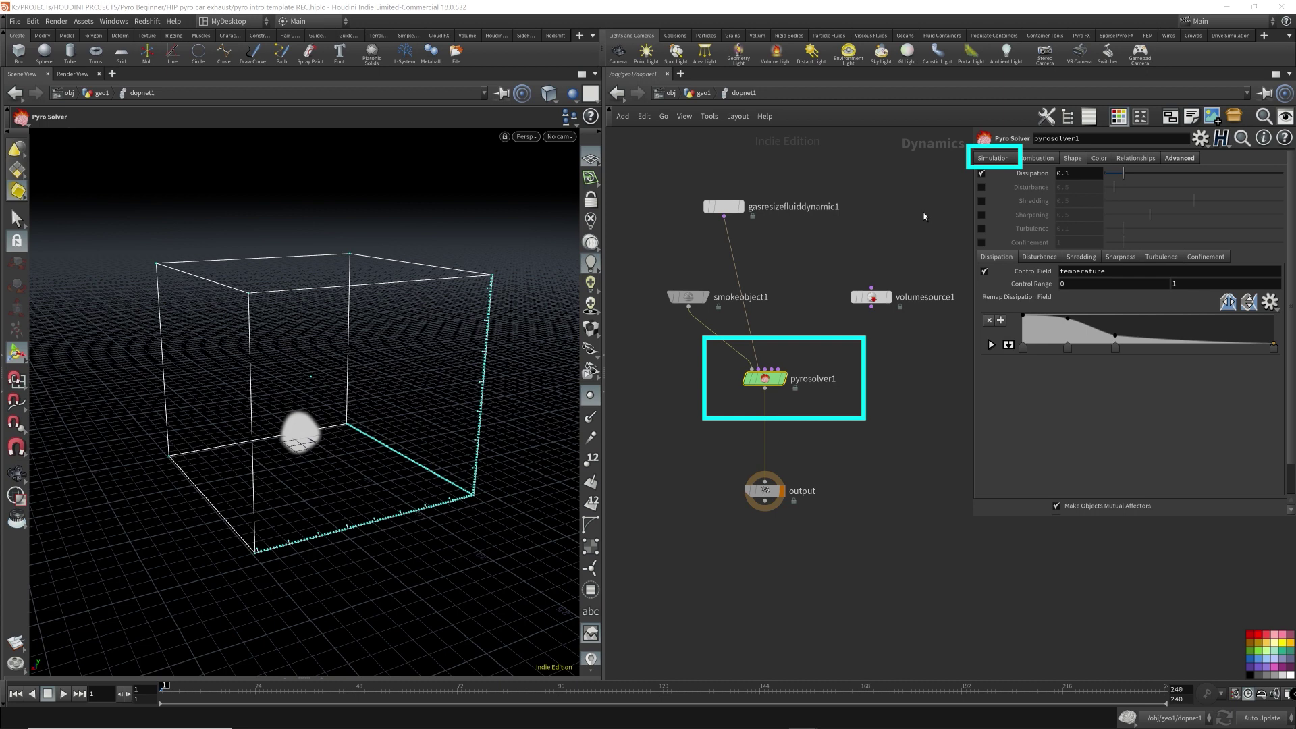
Show pyrosolver1's Simulation parameters, leaving Time Scale at 1
click(1001, 162)
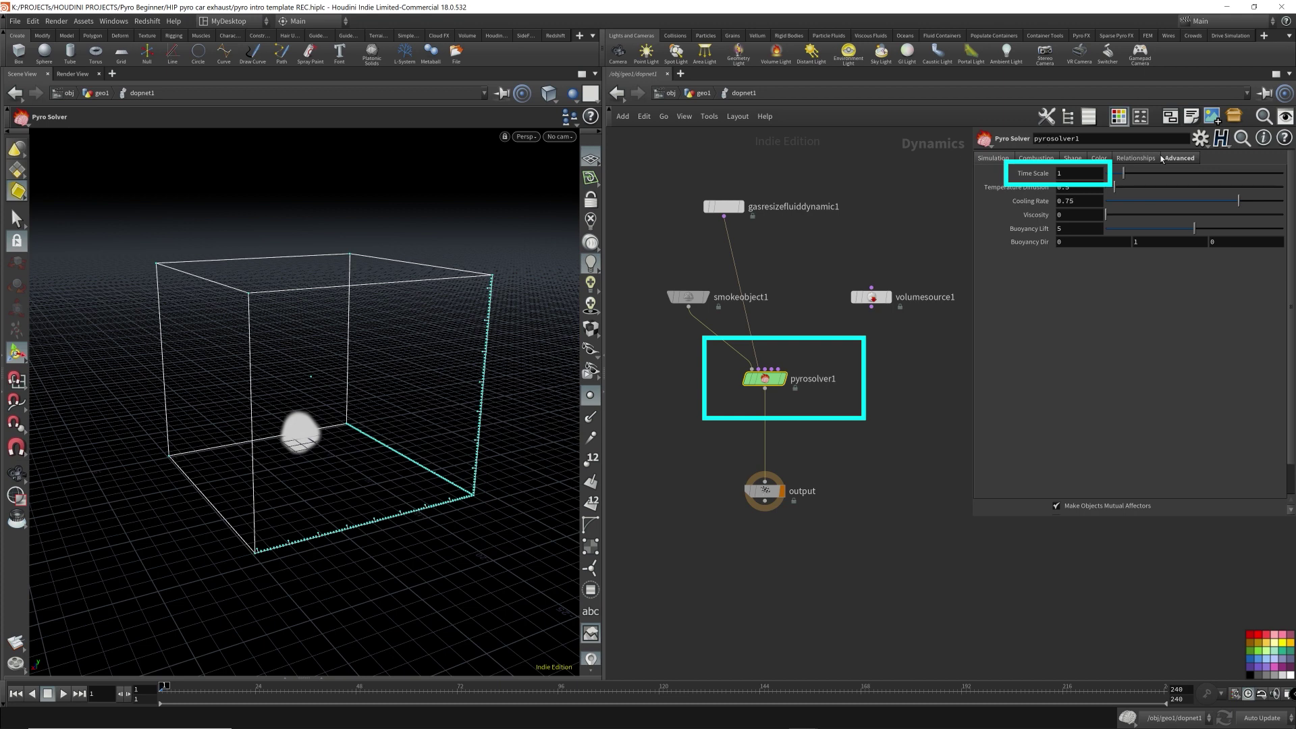
double_click(1079, 174)
click(871, 439)
Render a flipbook of the smoke simulation into MPlay from the flipbook settings
right_click(18, 643)
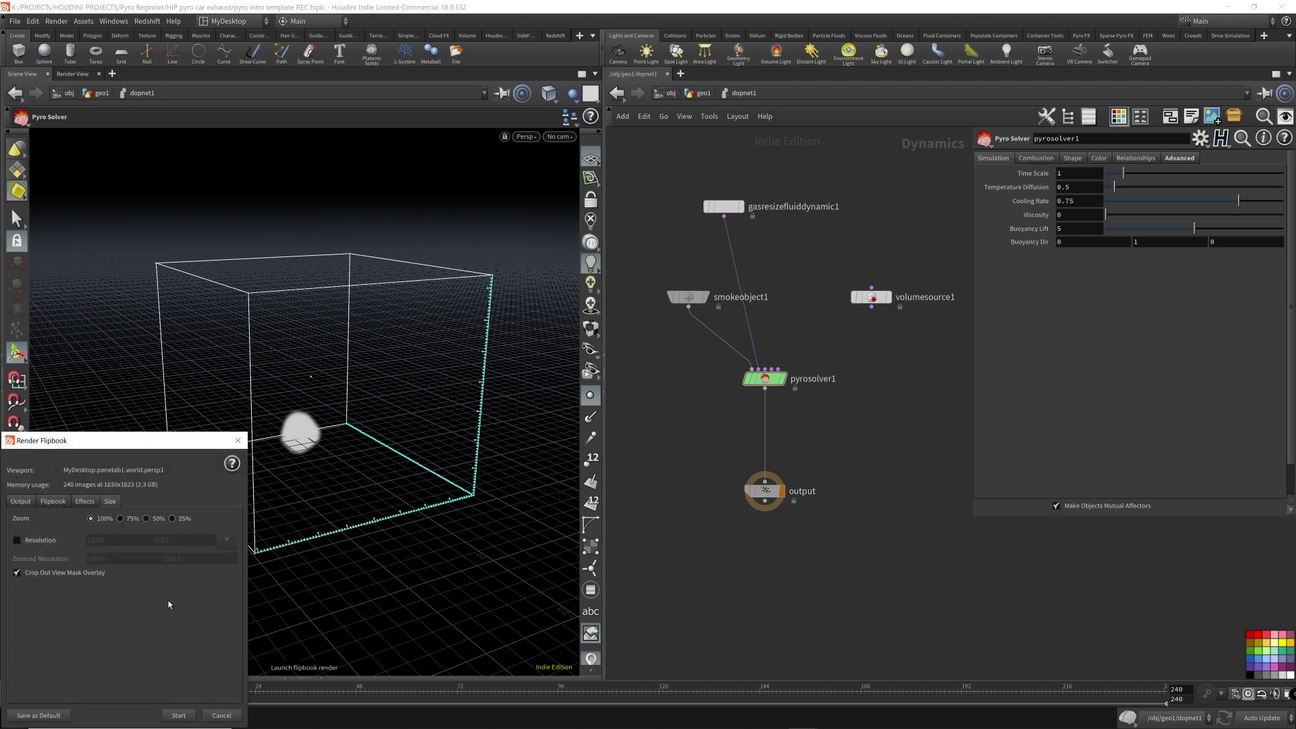
click(178, 715)
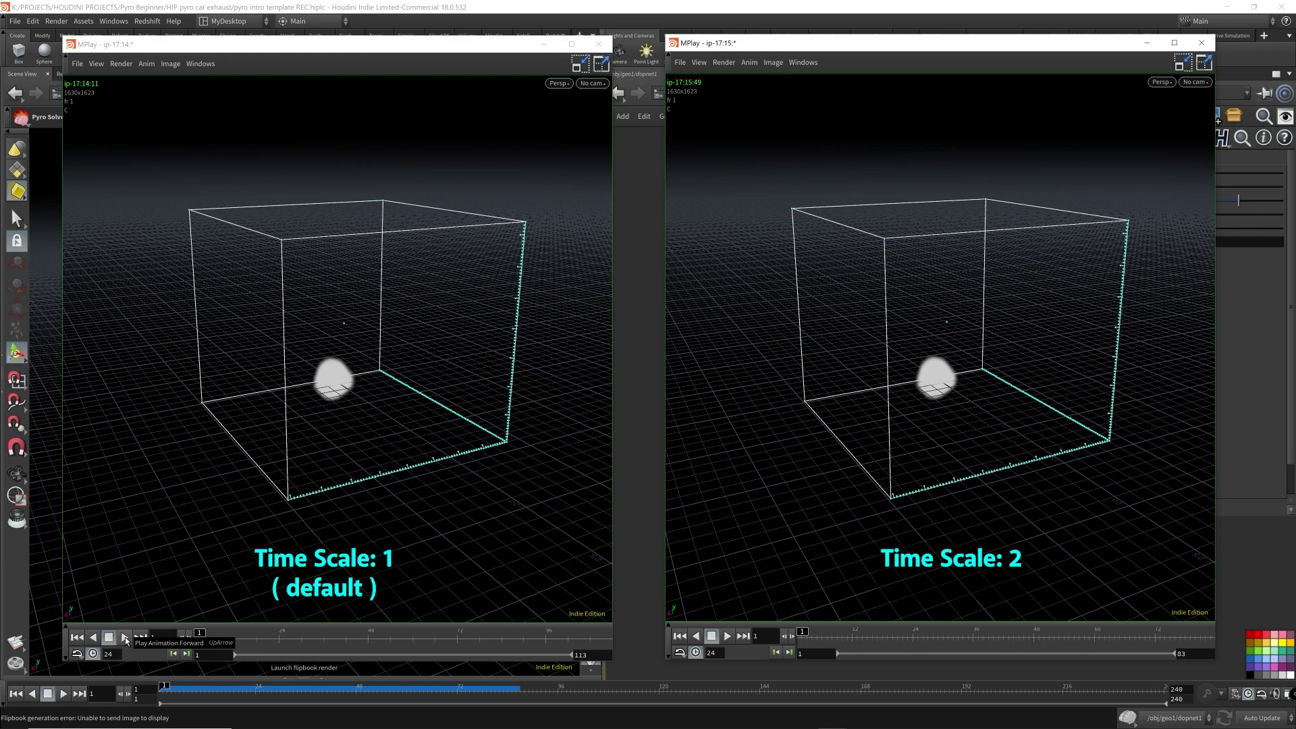
Play both flipbooks, scrubbing the left to frame 102 and the right to later frames
click(125, 638)
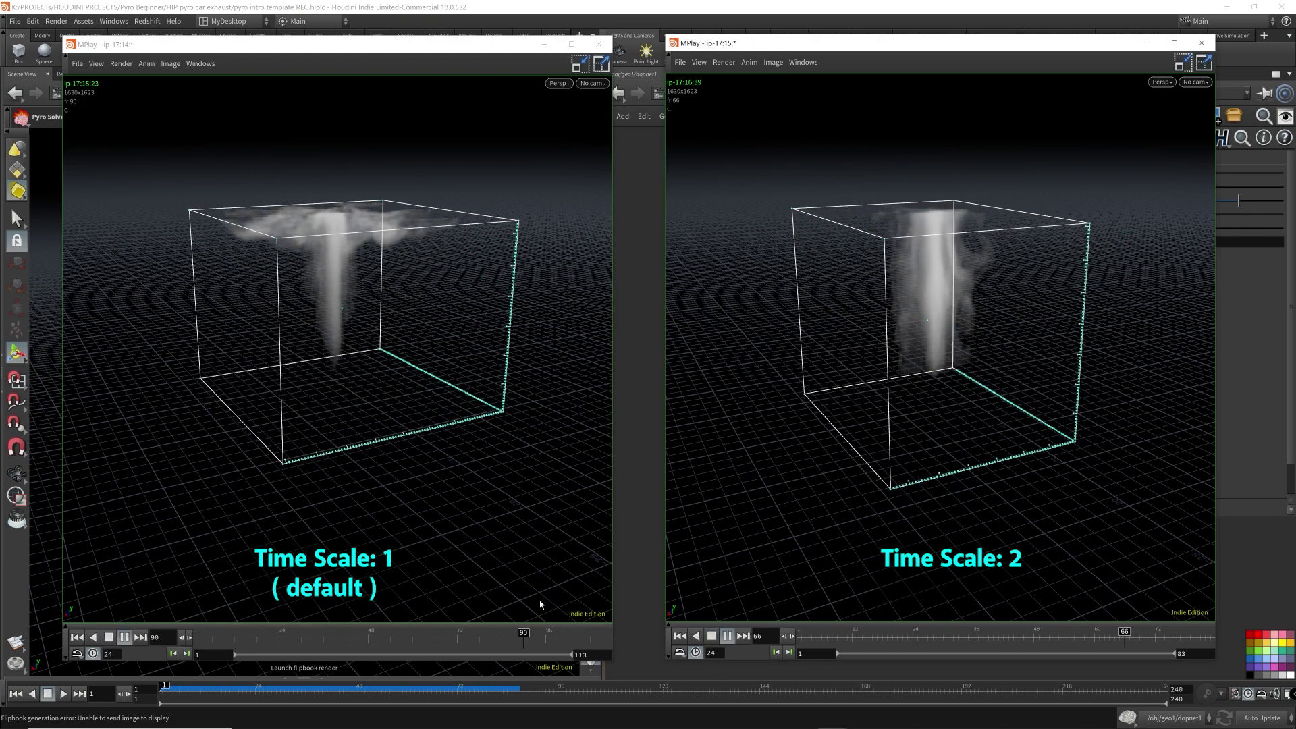
click(712, 637)
click(109, 637)
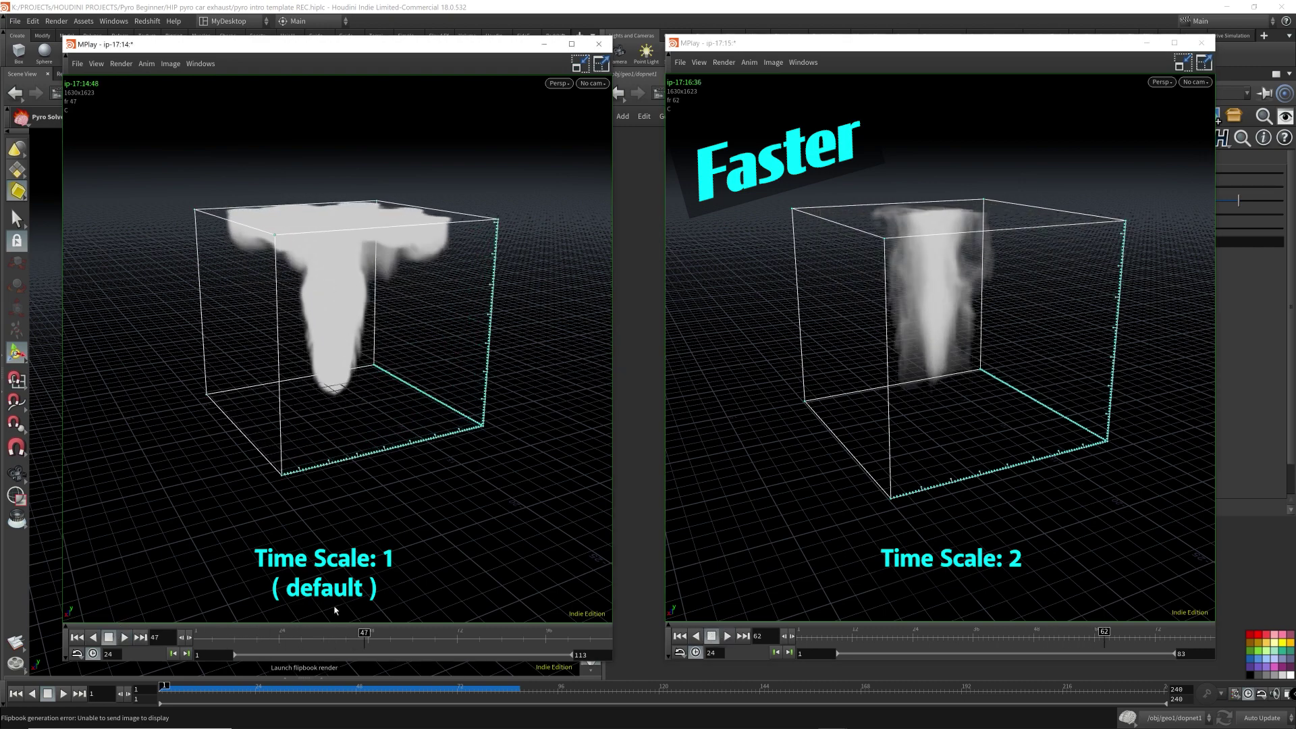
mouse_move(364, 632)
mouse_down()
mouse_move(567, 632)
mouse_move(611, 618)
mouse_up()
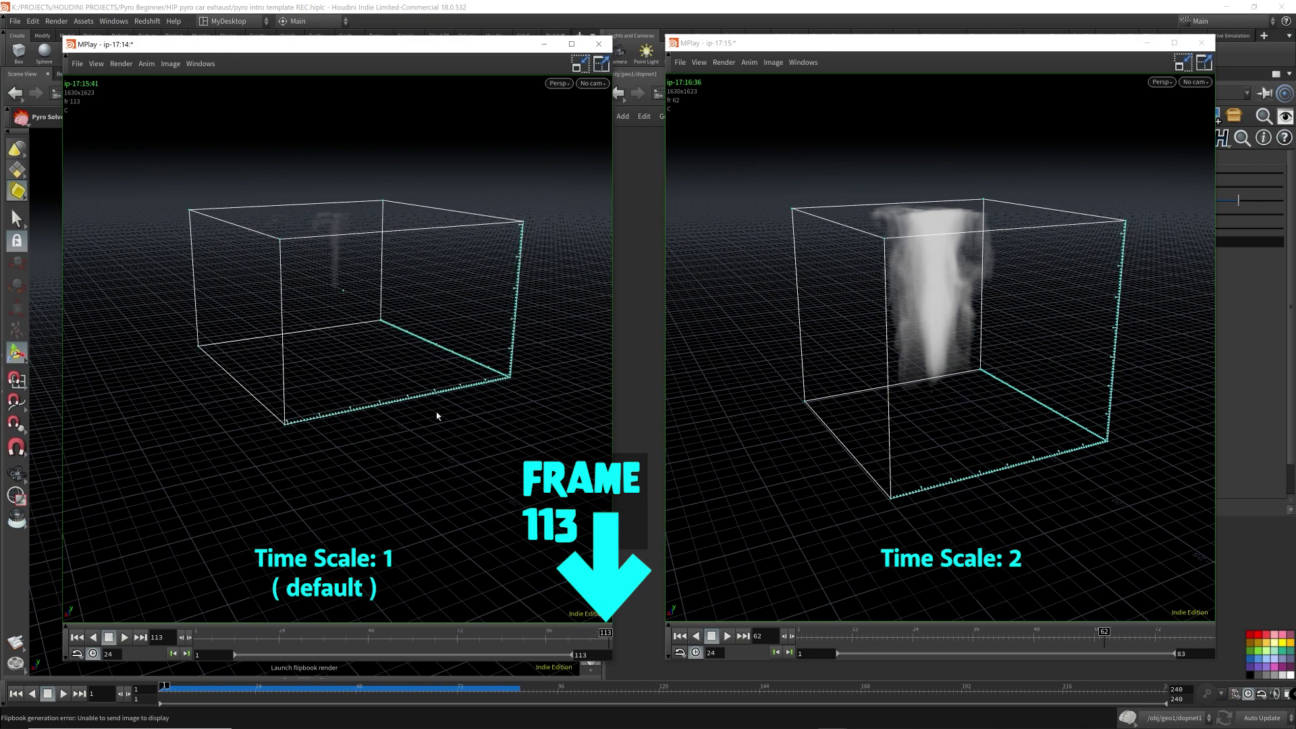
mouse_move(603, 627)
mouse_down()
mouse_move(516, 638)
mouse_move(624, 639)
mouse_up()
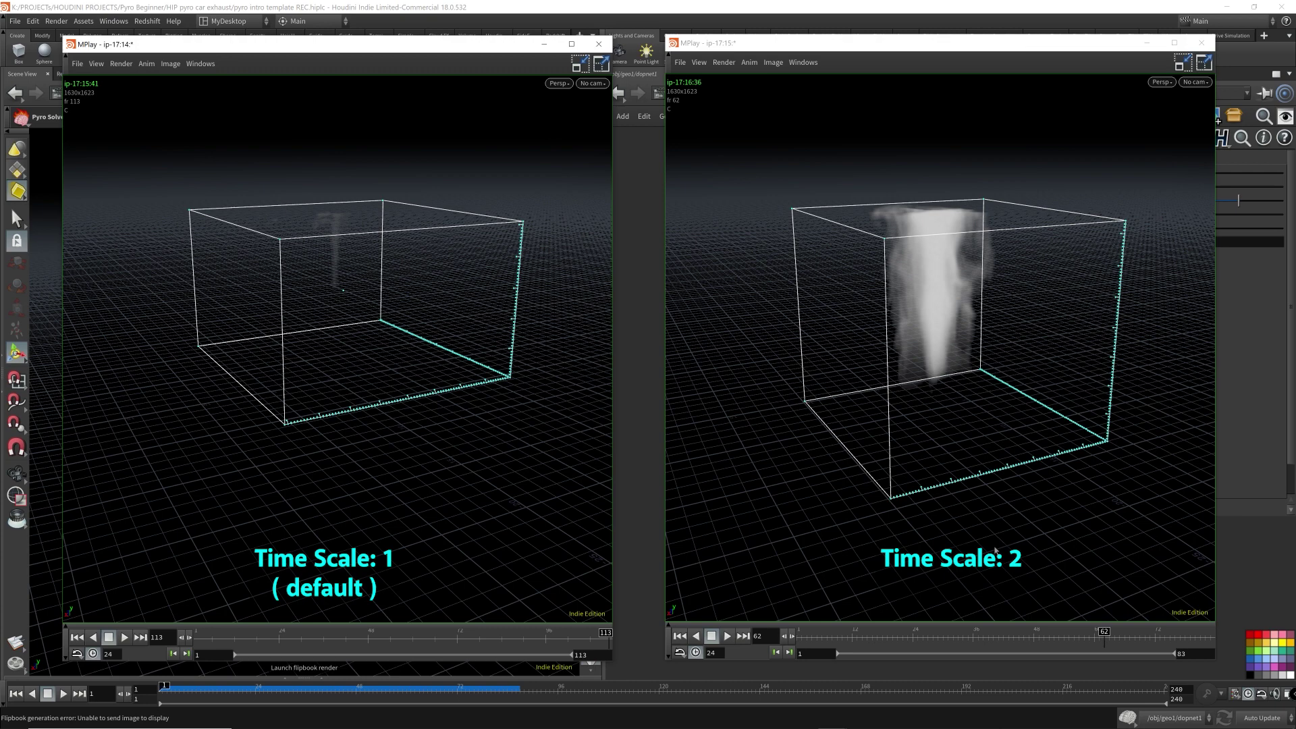
drag(1104, 632, 1200, 632)
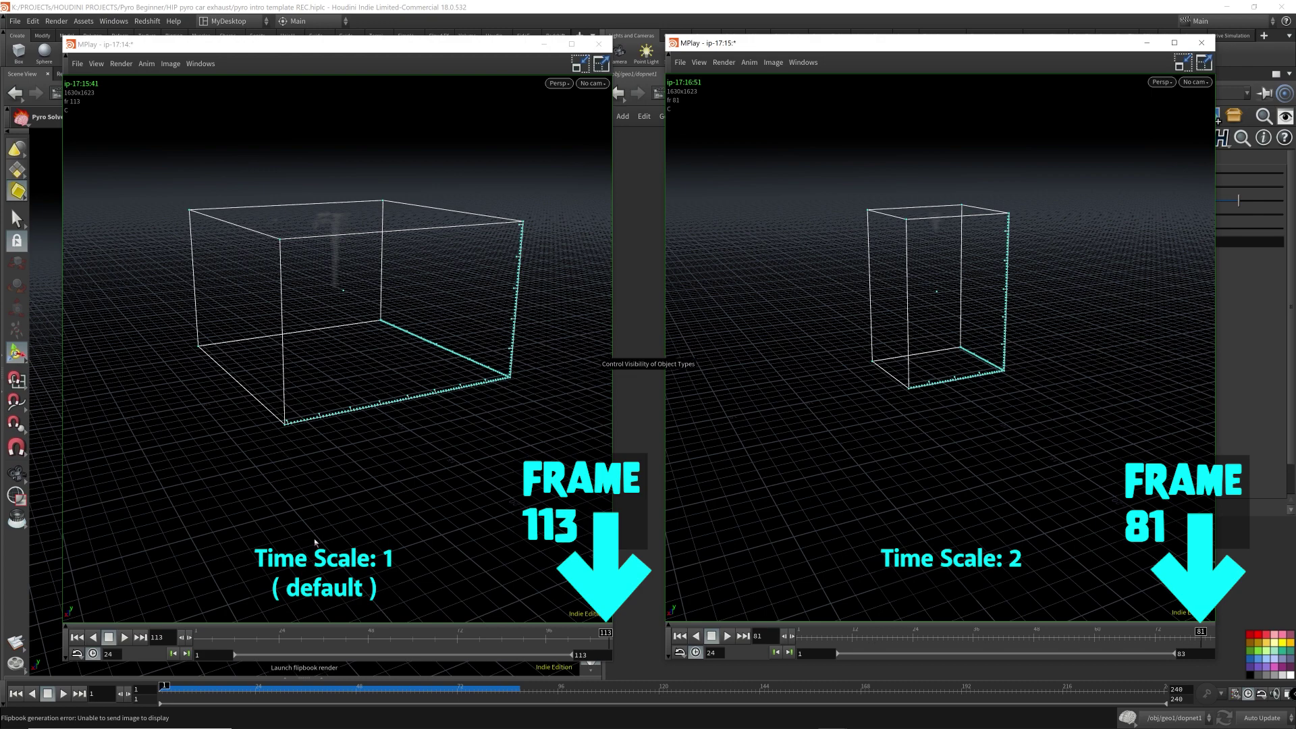
Replay both flipbooks from the start, then close the left flipbook window
click(727, 636)
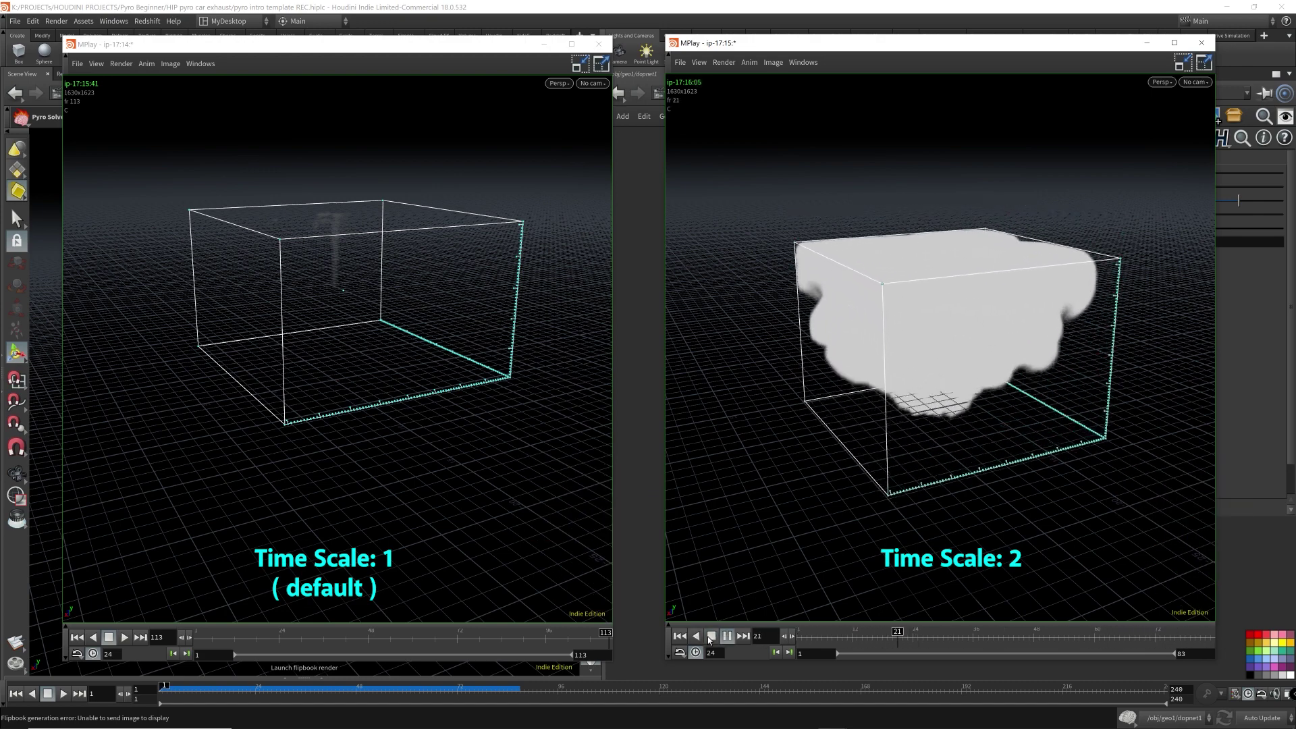
click(711, 636)
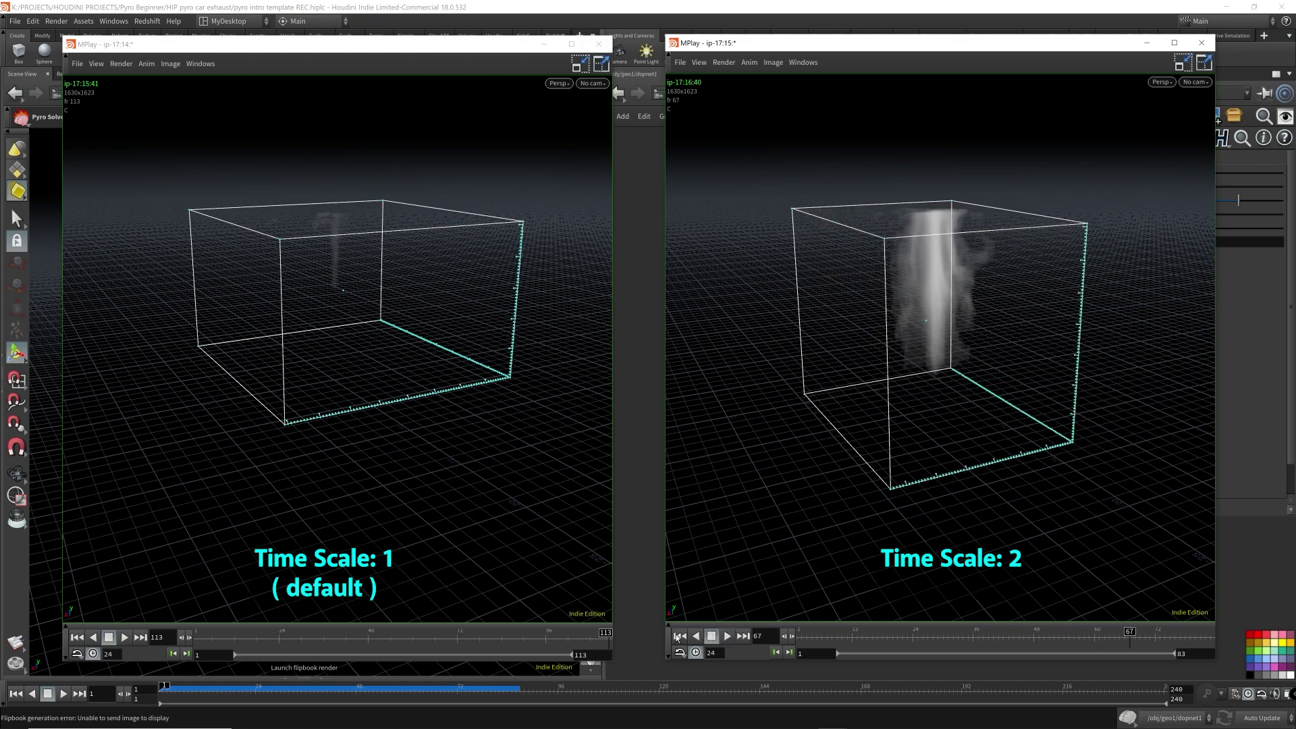
click(125, 638)
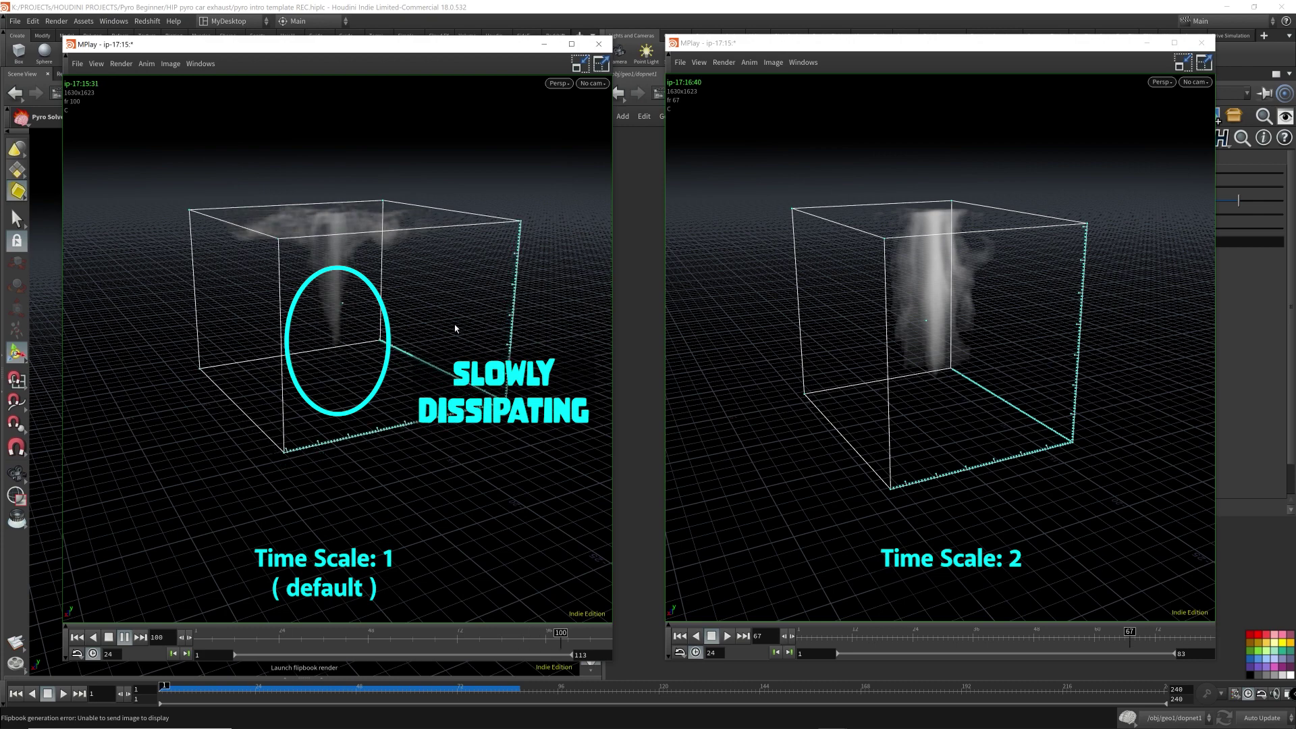
click(599, 44)
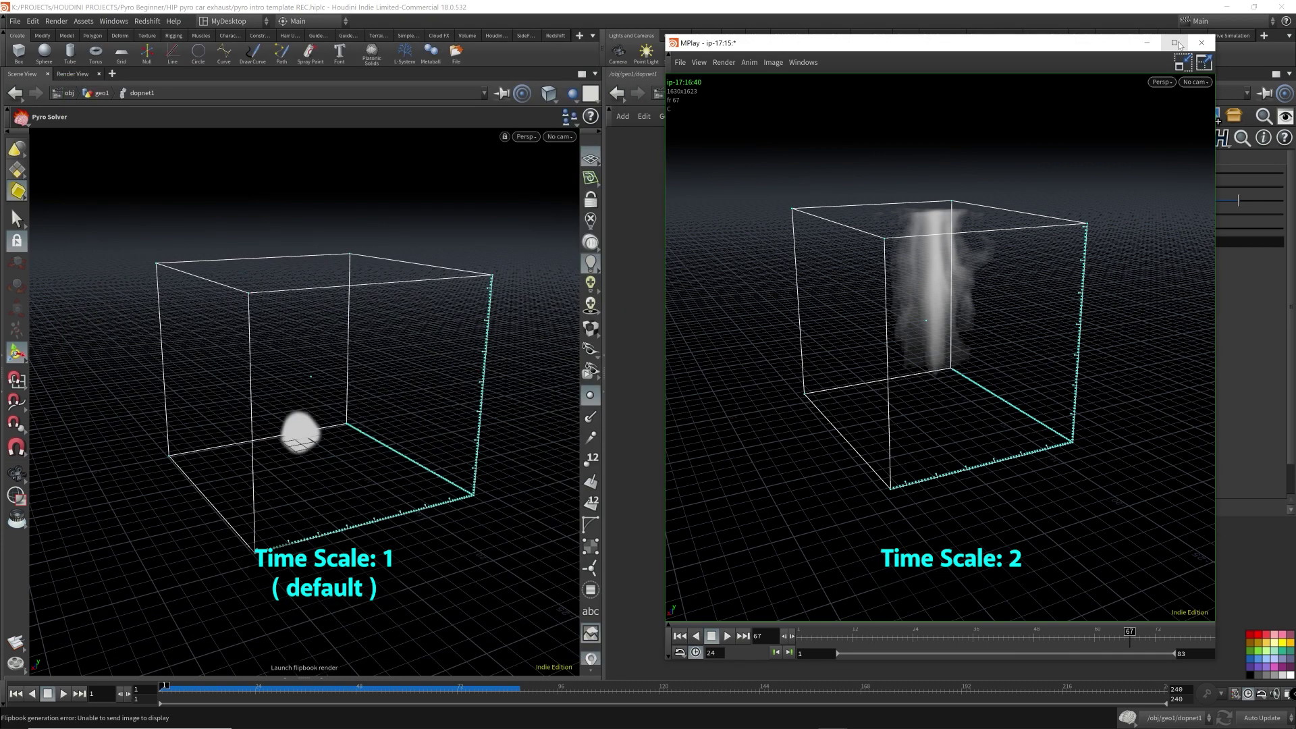
Close the remaining flipbook and set pyrosolver1's Temperature Diffusion to 10
click(1203, 43)
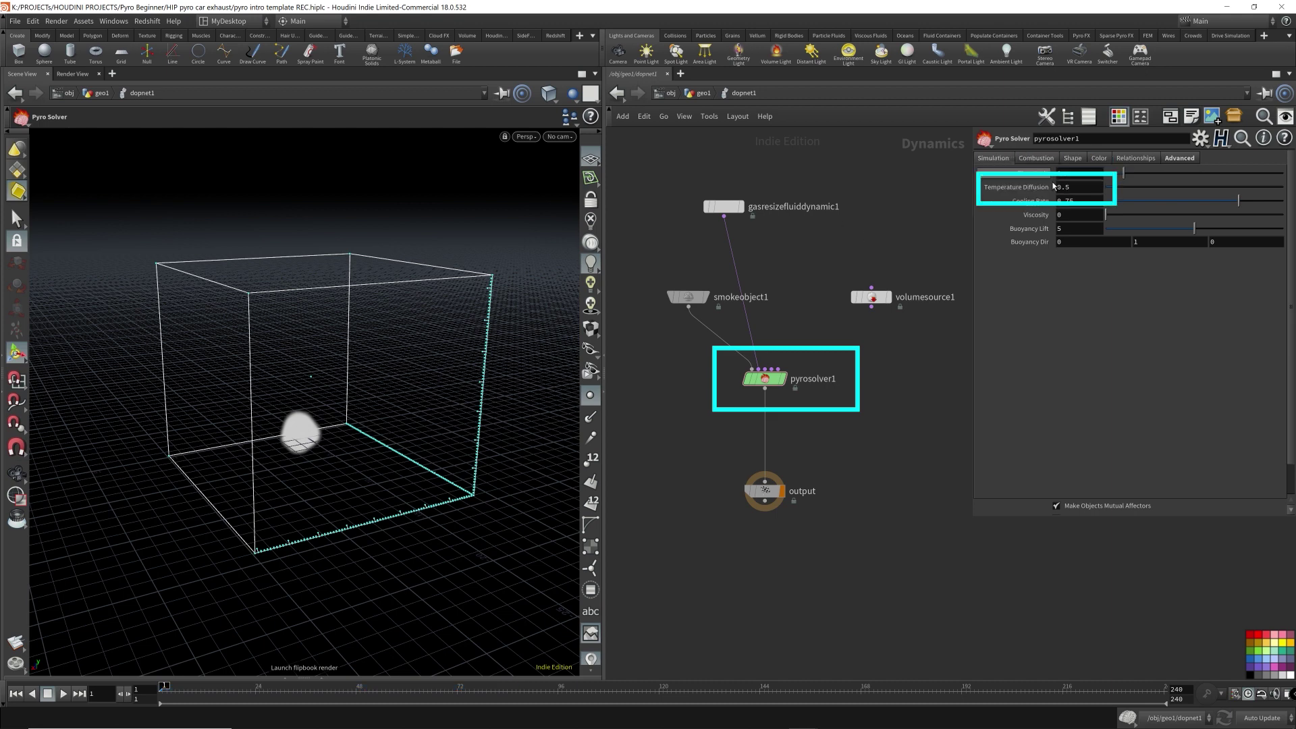
mouse_move(1050, 191)
click(1084, 189)
key(BackSpace)
text(8)
key(Return)
text(10)
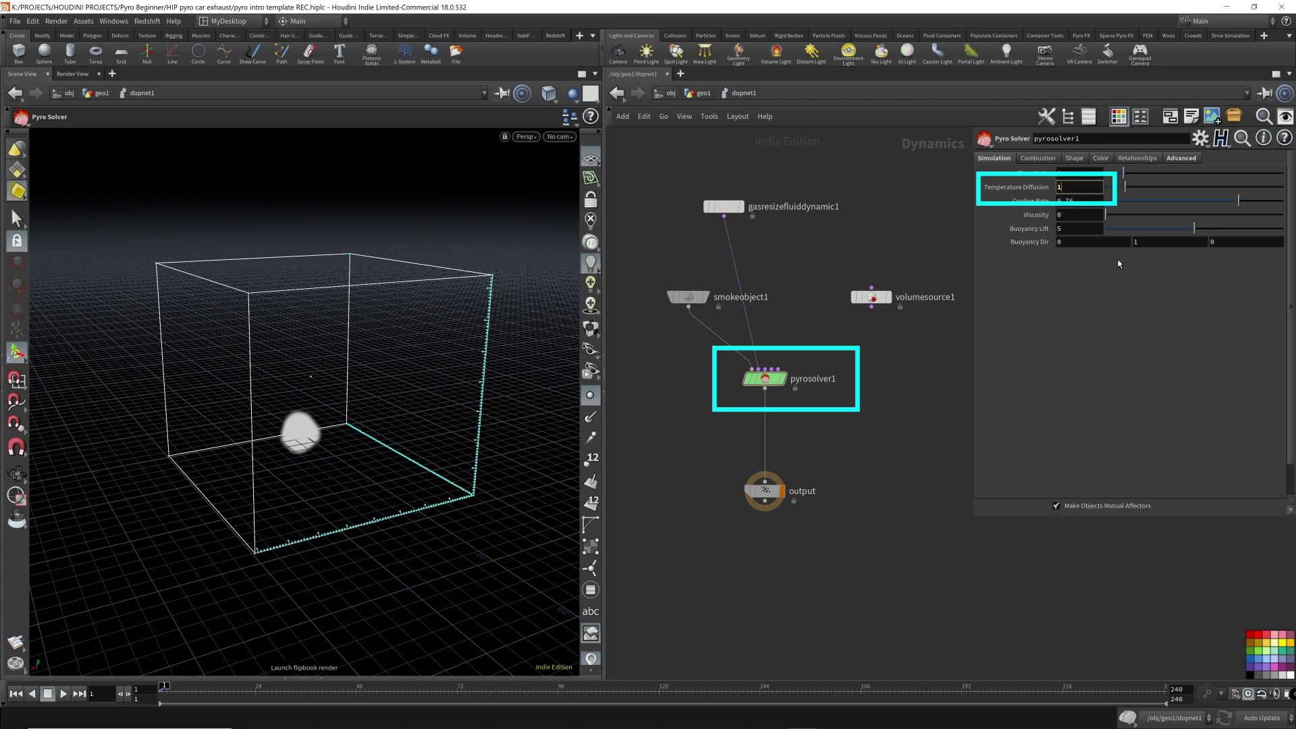
key(Return)
Play the simulation twice, rewinding to frame 1 after each run
key(Up)
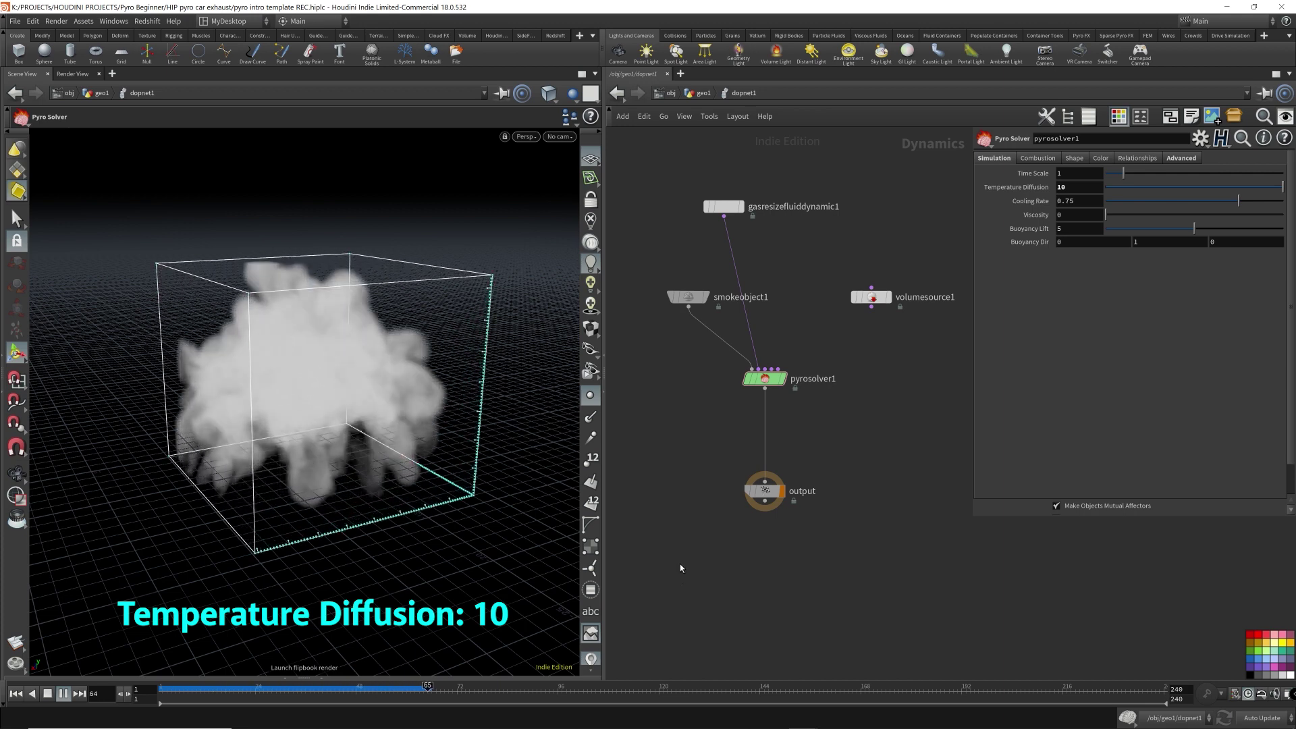
key(ctrl+Left)
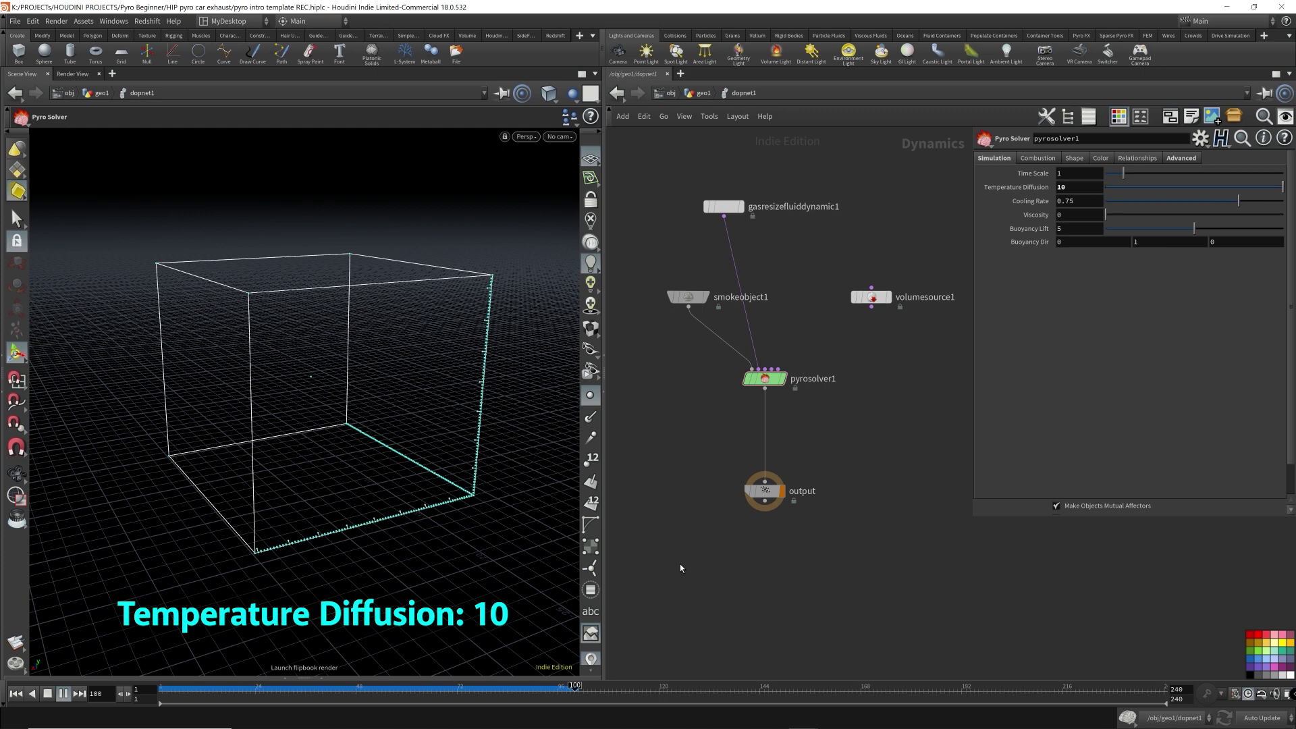
key(Up)
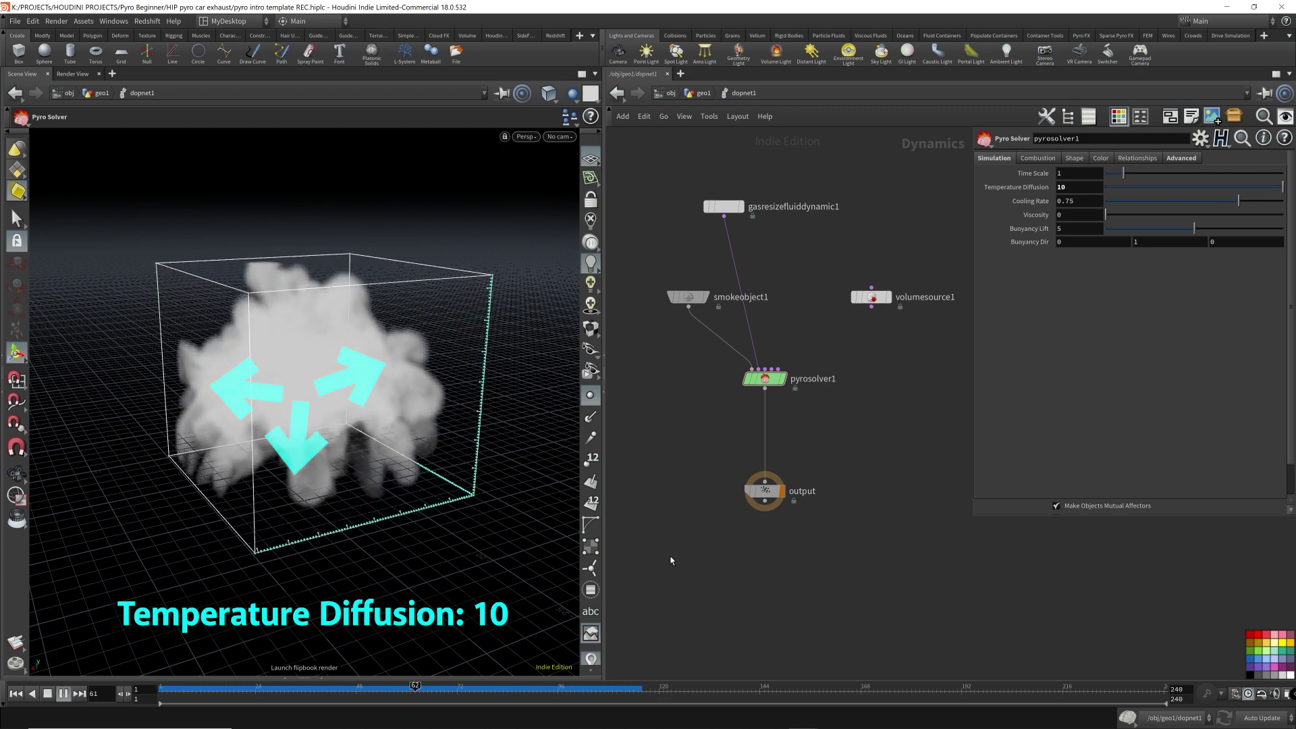
key(ctrl+Left)
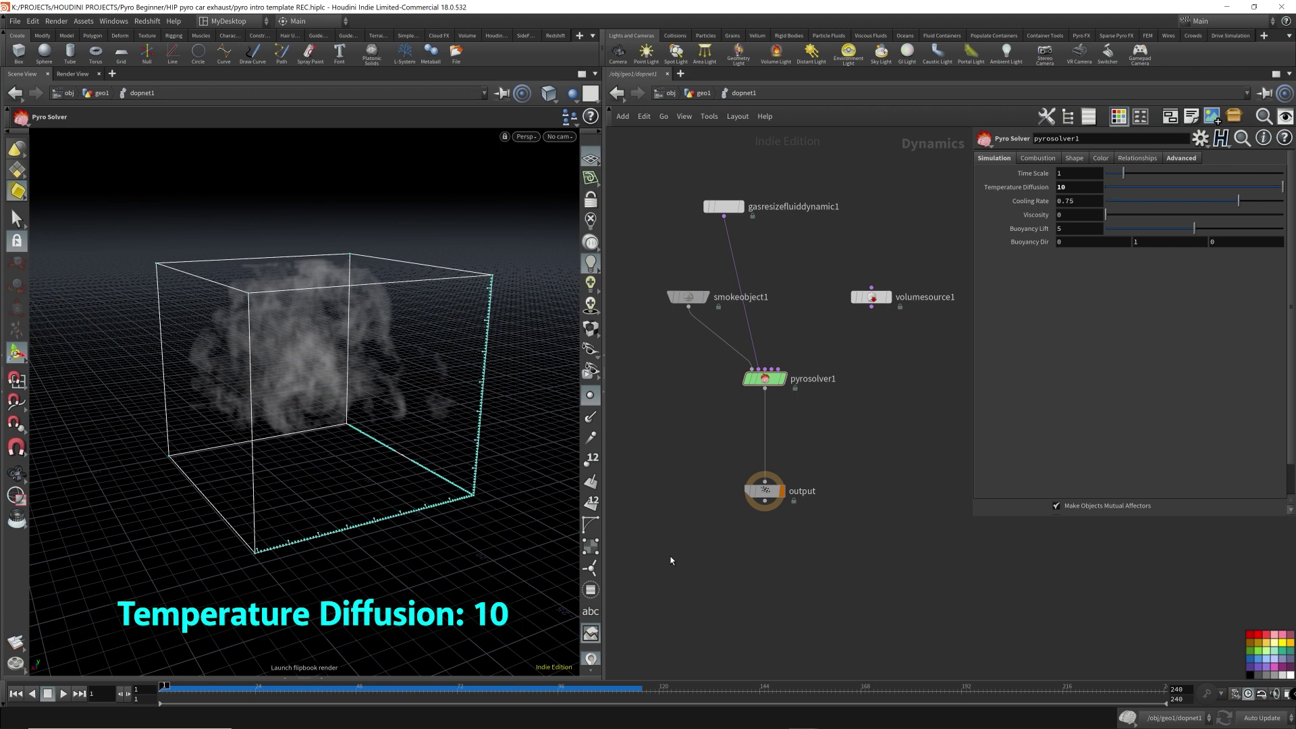
right_click(1024, 187)
Revert Temperature Diffusion to its default and lower Cooling Rate from 0.75 to 0.05
click(1058, 377)
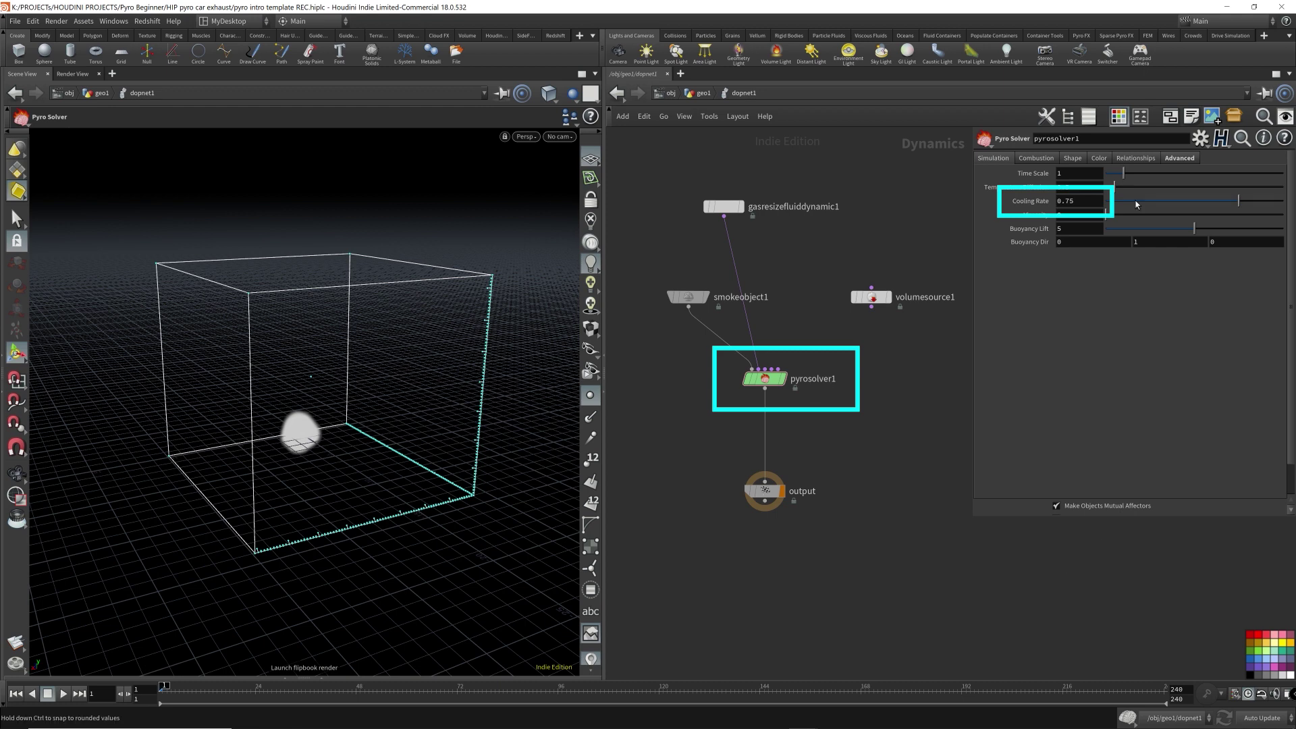
drag(1238, 201, 1128, 206)
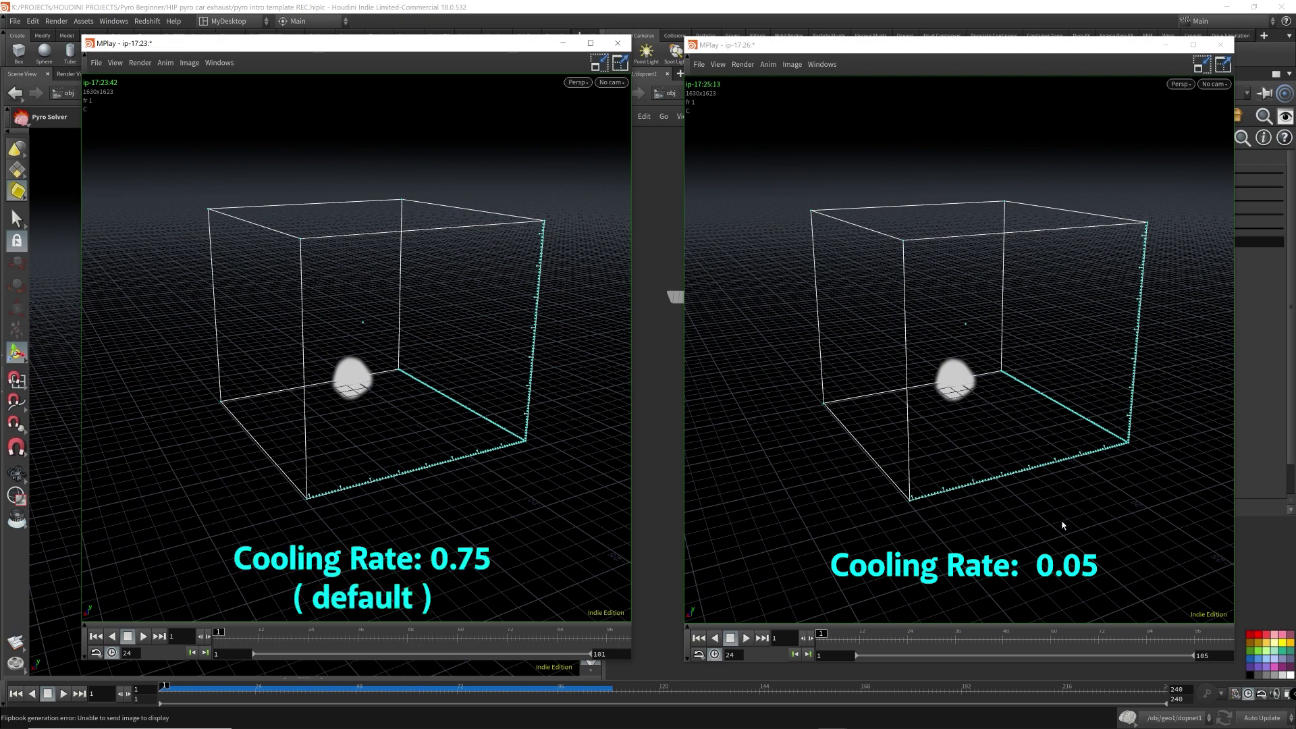
Position the 0.05 Cooling Rate flipbook window beside the default 0.75 one
mouse_move(1051, 52)
mouse_down()
mouse_move(786, 80)
mouse_move(1062, 58)
mouse_move(1043, 53)
mouse_up()
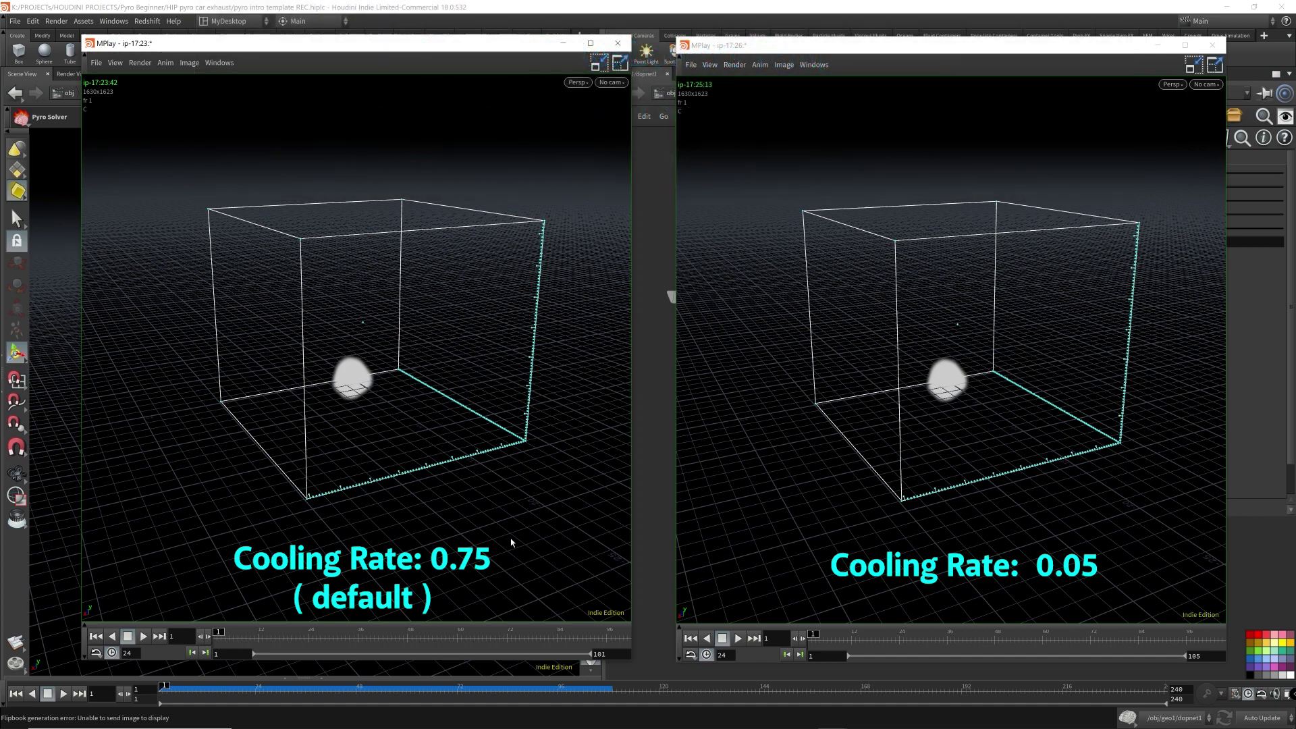
Play both Cooling Rate flipbooks, then scrub each to frame 100 and back to earlier frames
click(143, 636)
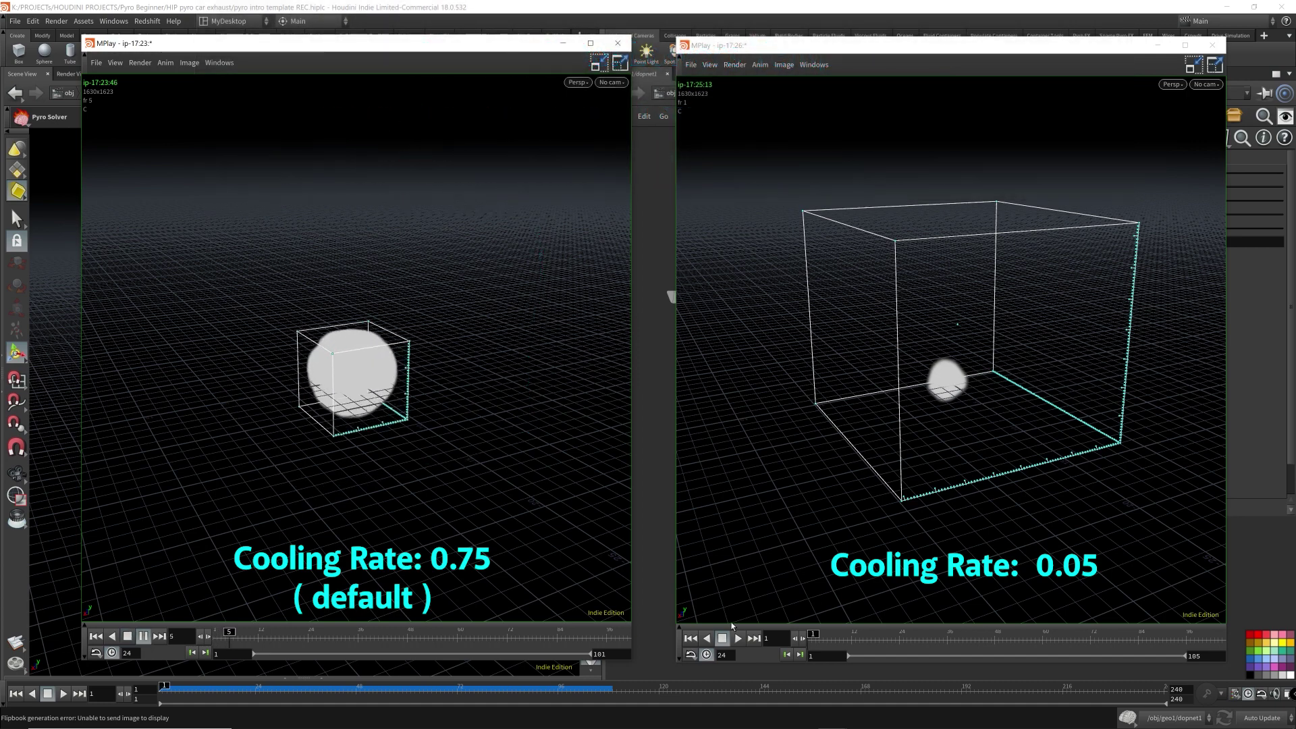
click(738, 638)
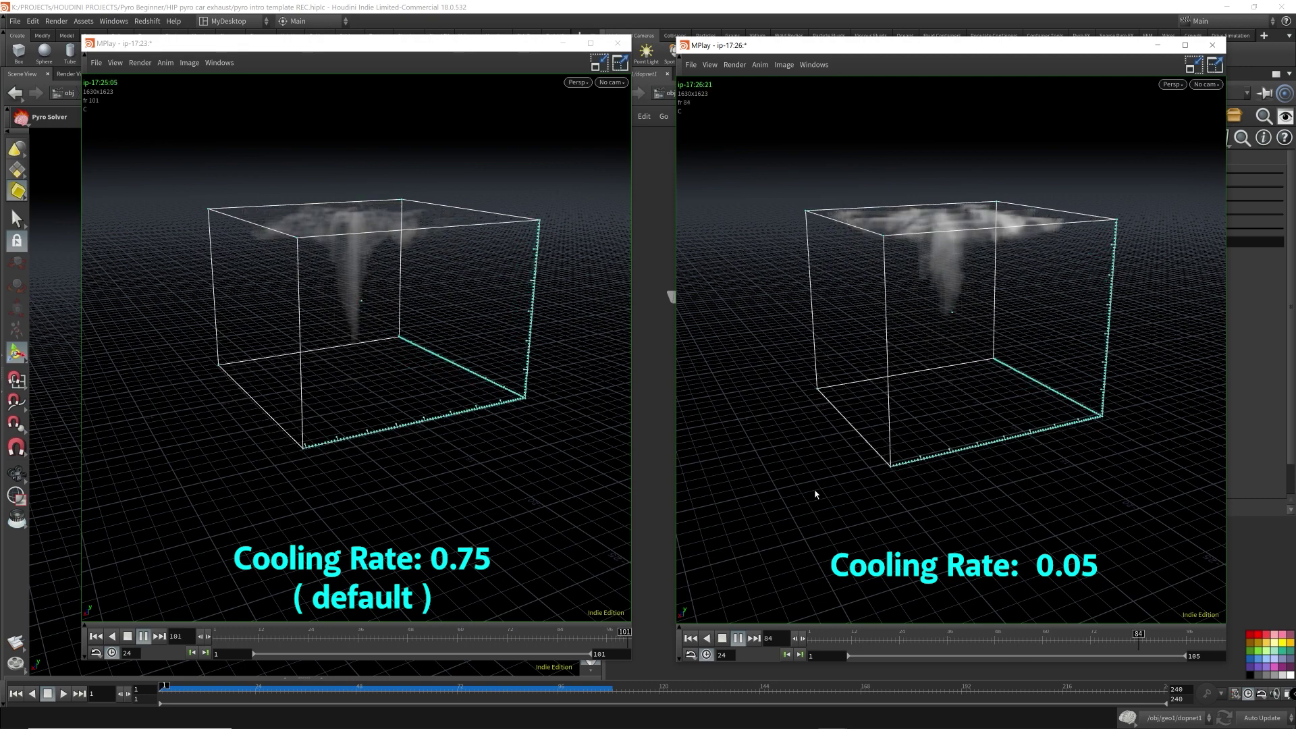
drag(608, 639, 624, 637)
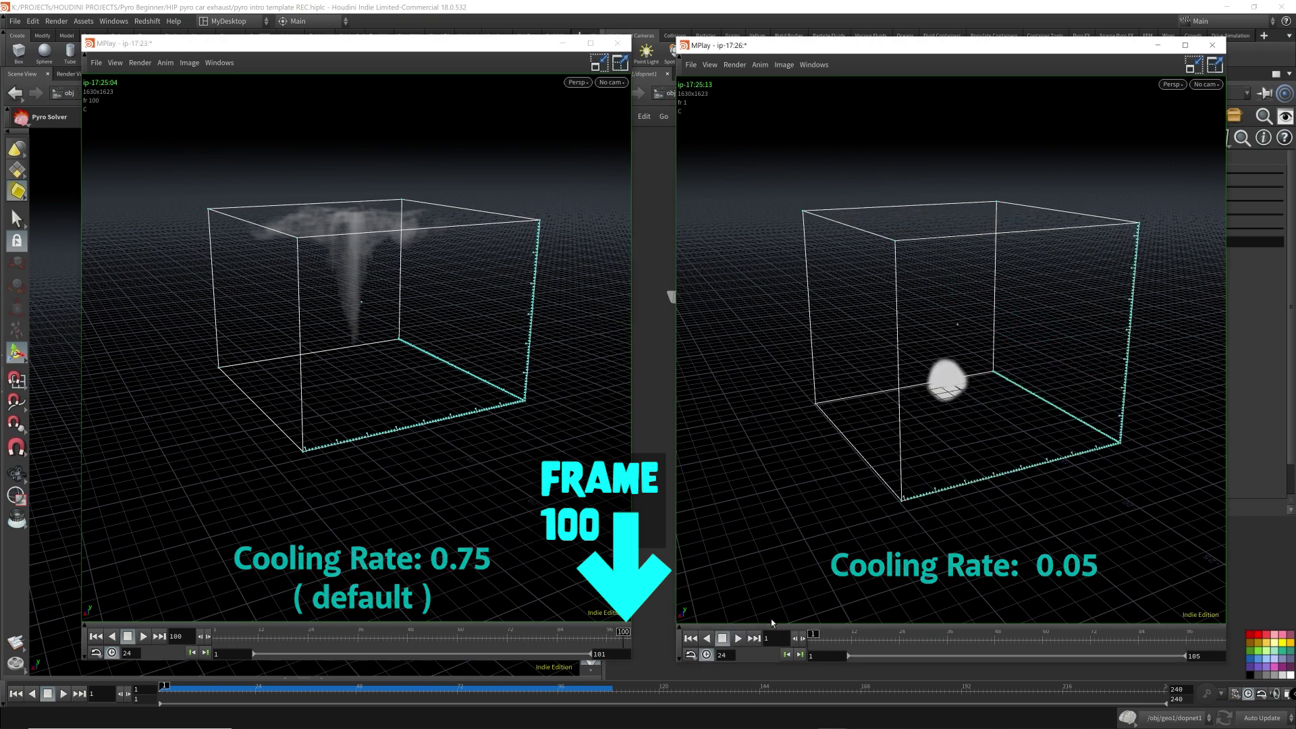
click(1186, 634)
drag(1186, 635, 1203, 637)
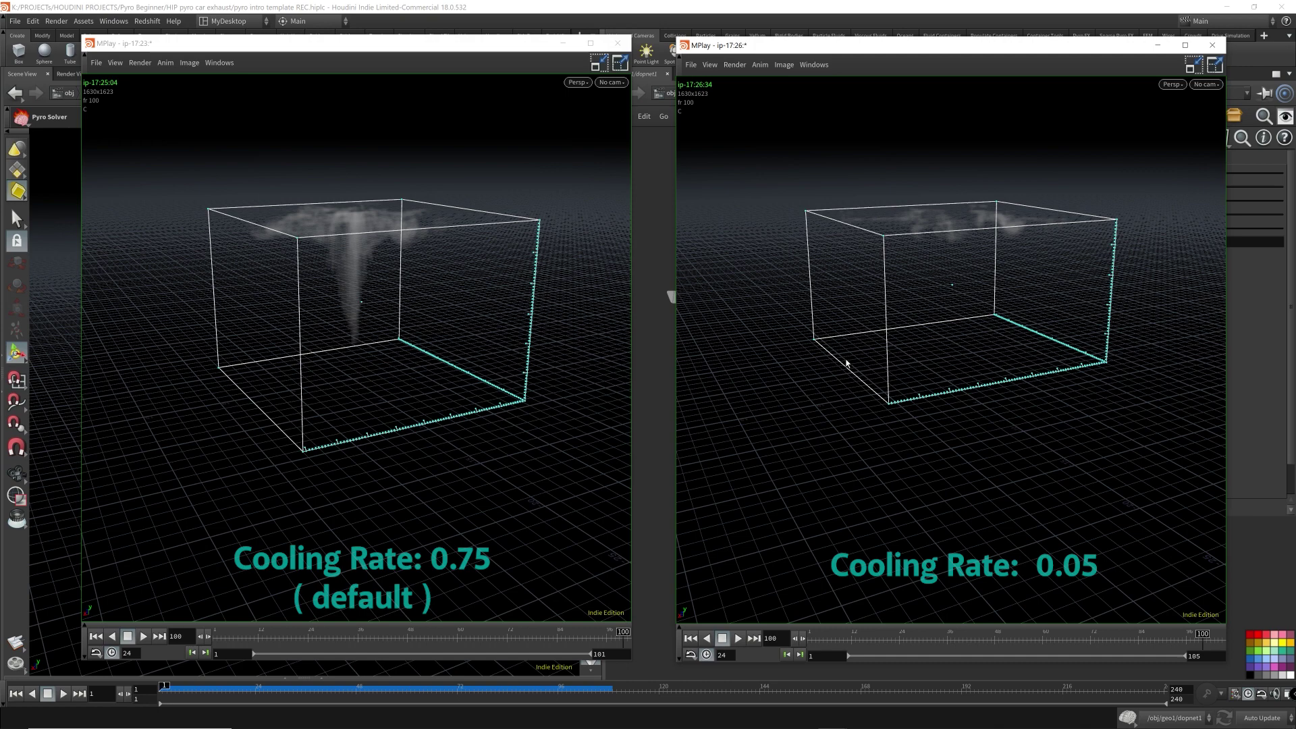
drag(1080, 638, 1019, 638)
click(241, 631)
mouse_move(241, 631)
mouse_down()
mouse_move(542, 632)
mouse_move(364, 635)
mouse_up()
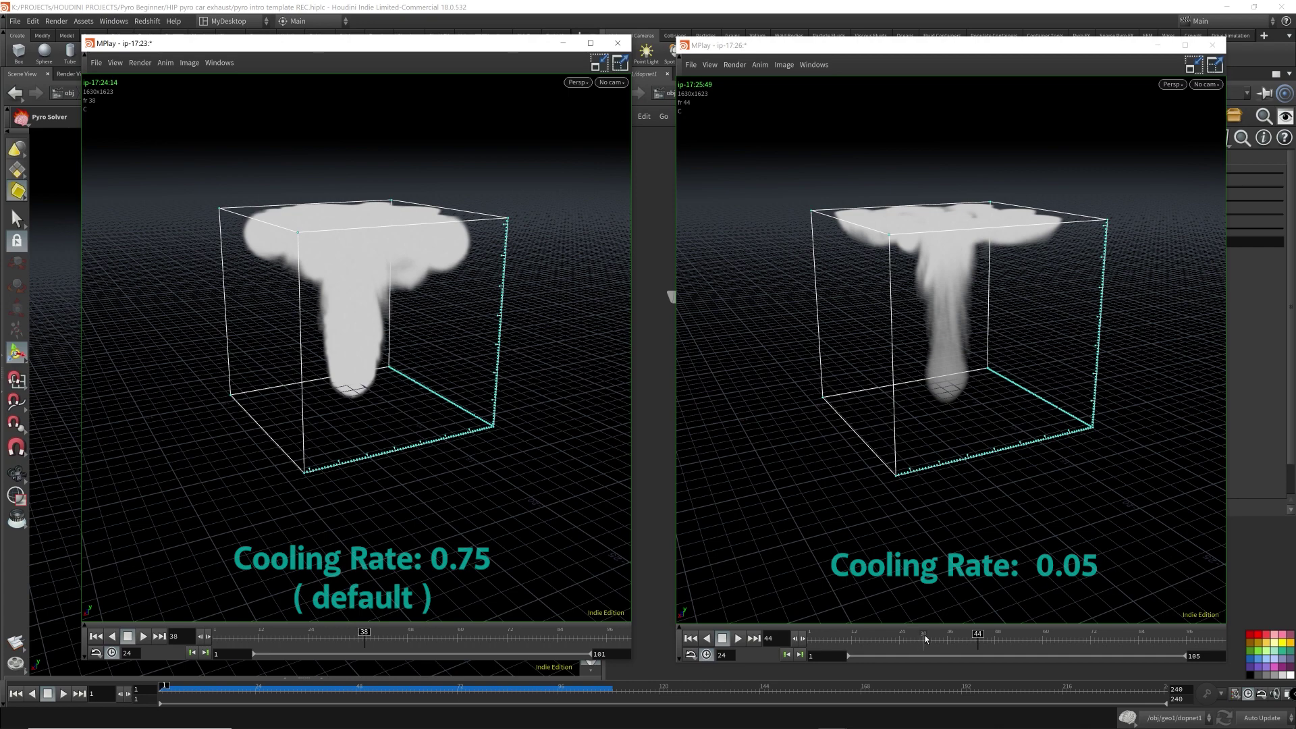
Scrub the 0.05 and 0.75 flipbooks to comparable frames to compare smoke dissipation
mouse_move(912, 639)
mouse_down()
mouse_move(813, 639)
mouse_move(951, 638)
mouse_move(902, 639)
mouse_move(935, 639)
mouse_move(917, 656)
mouse_move(944, 638)
mouse_up()
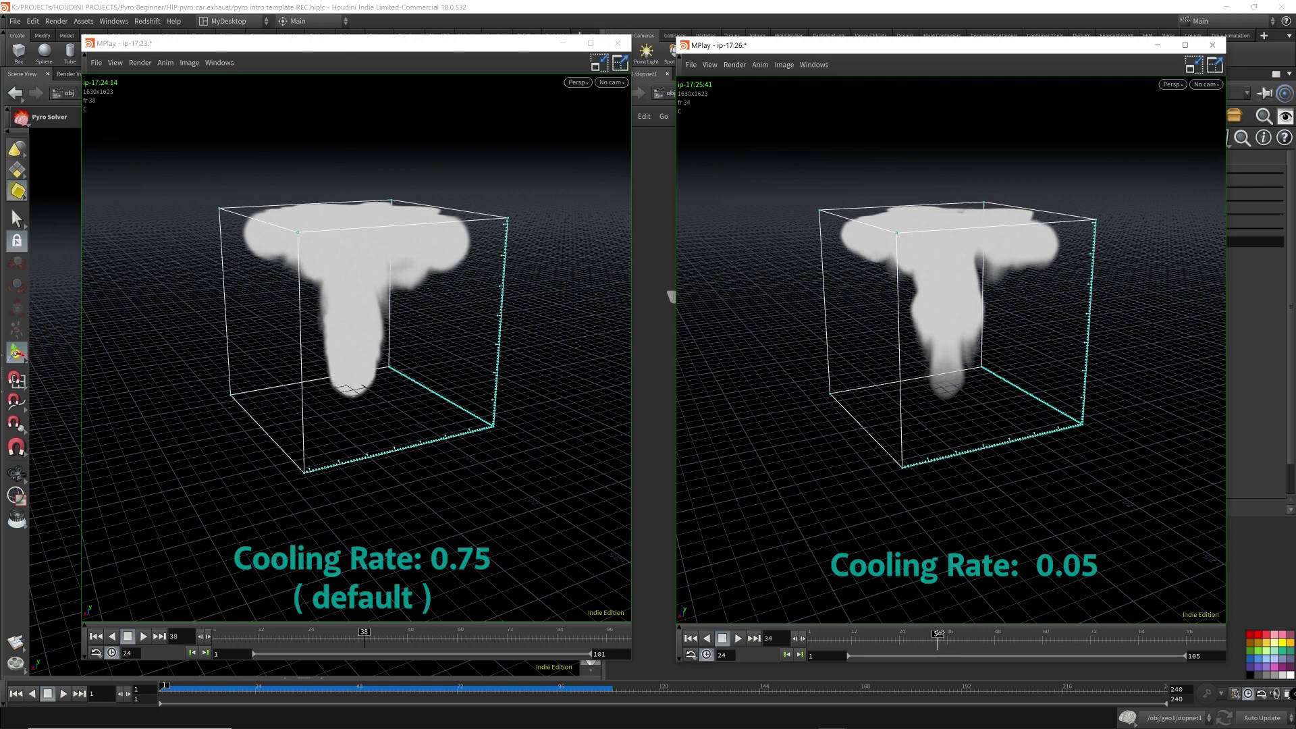
drag(949, 638, 1107, 639)
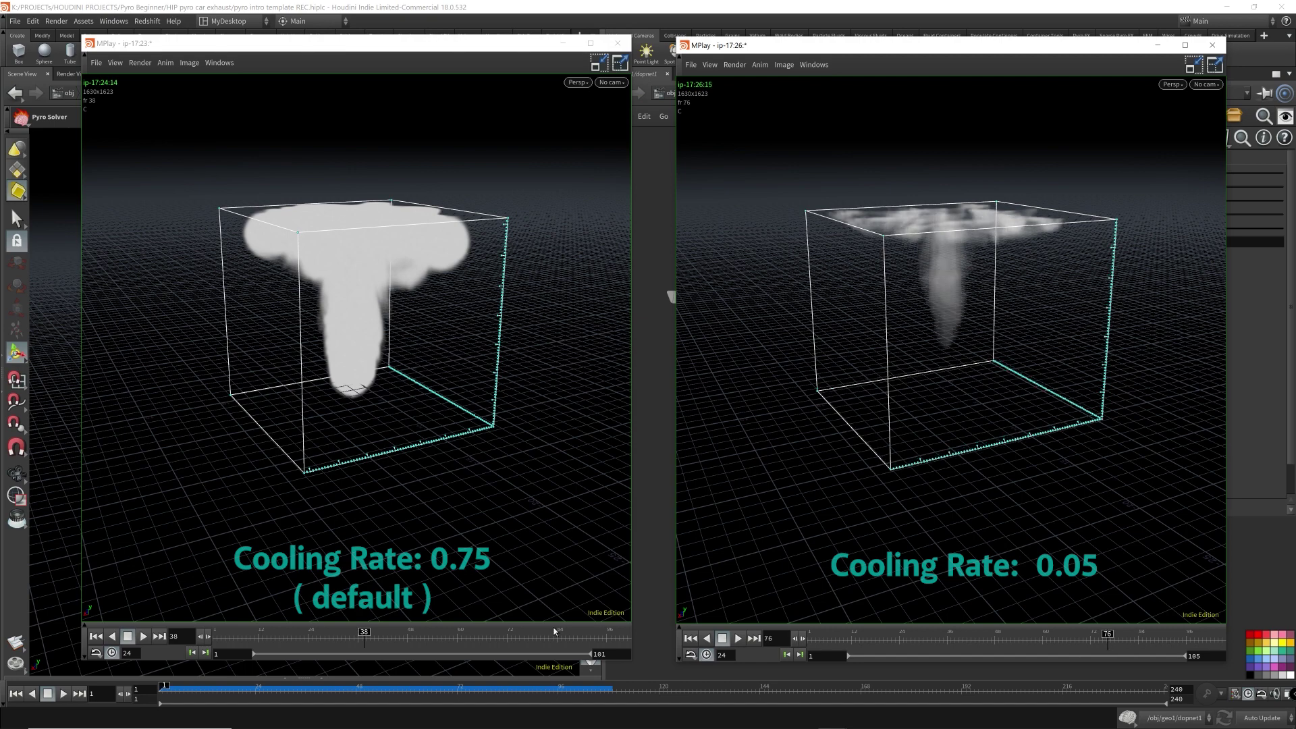
drag(422, 640, 599, 636)
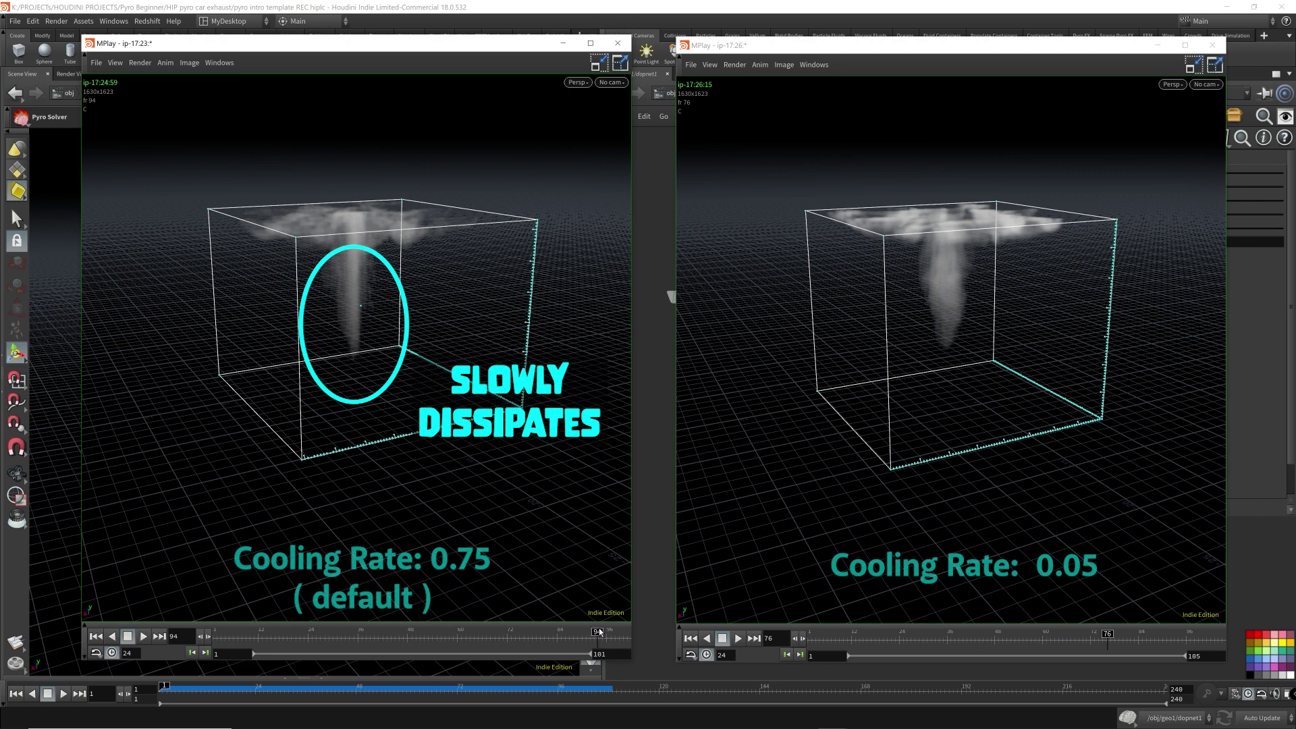
click(818, 528)
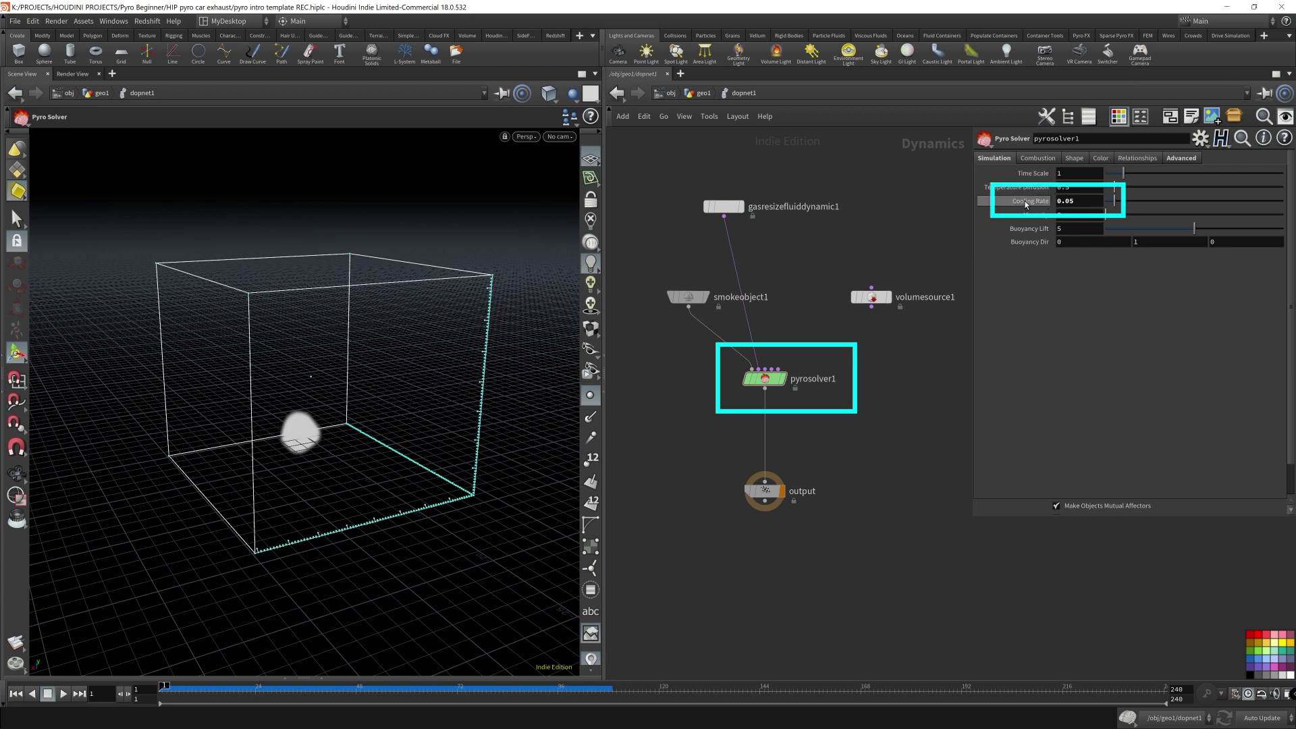
Return the Pyro Solver's Cooling Rate to its 0.75 default value
right_click(1027, 204)
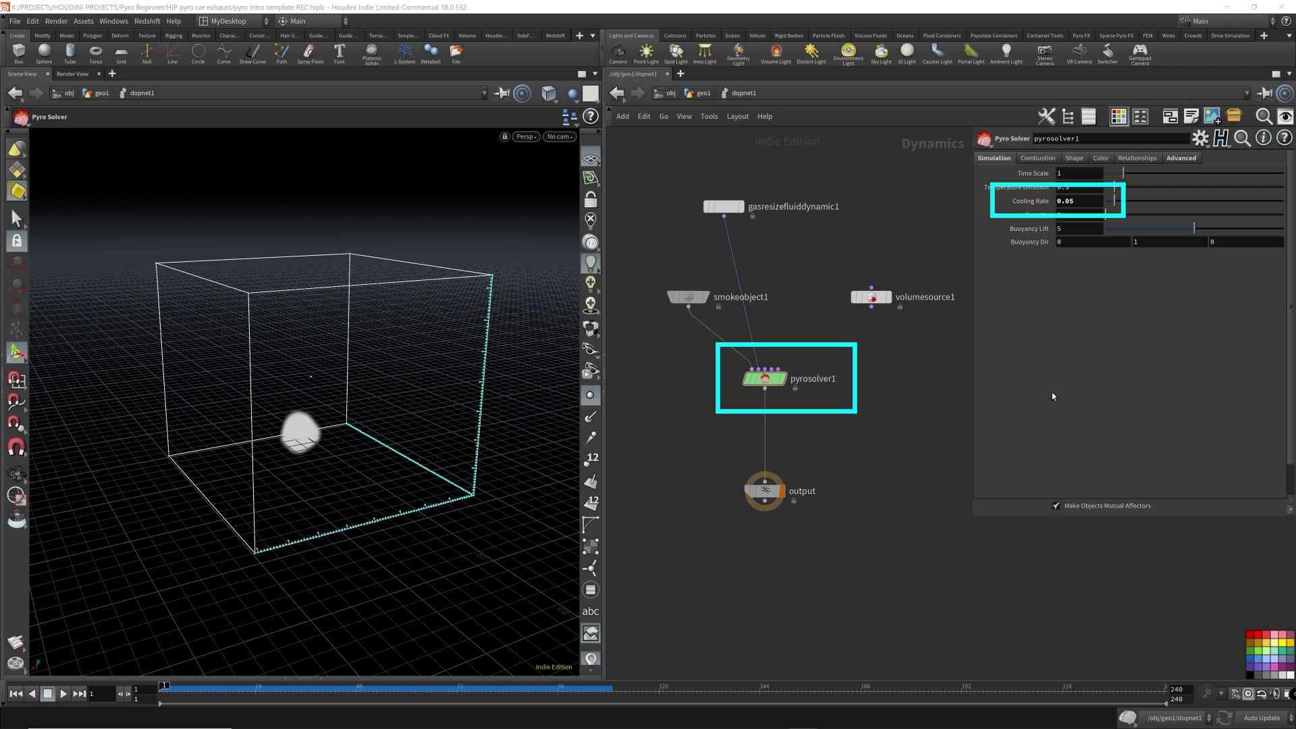
key(ctrl+z)
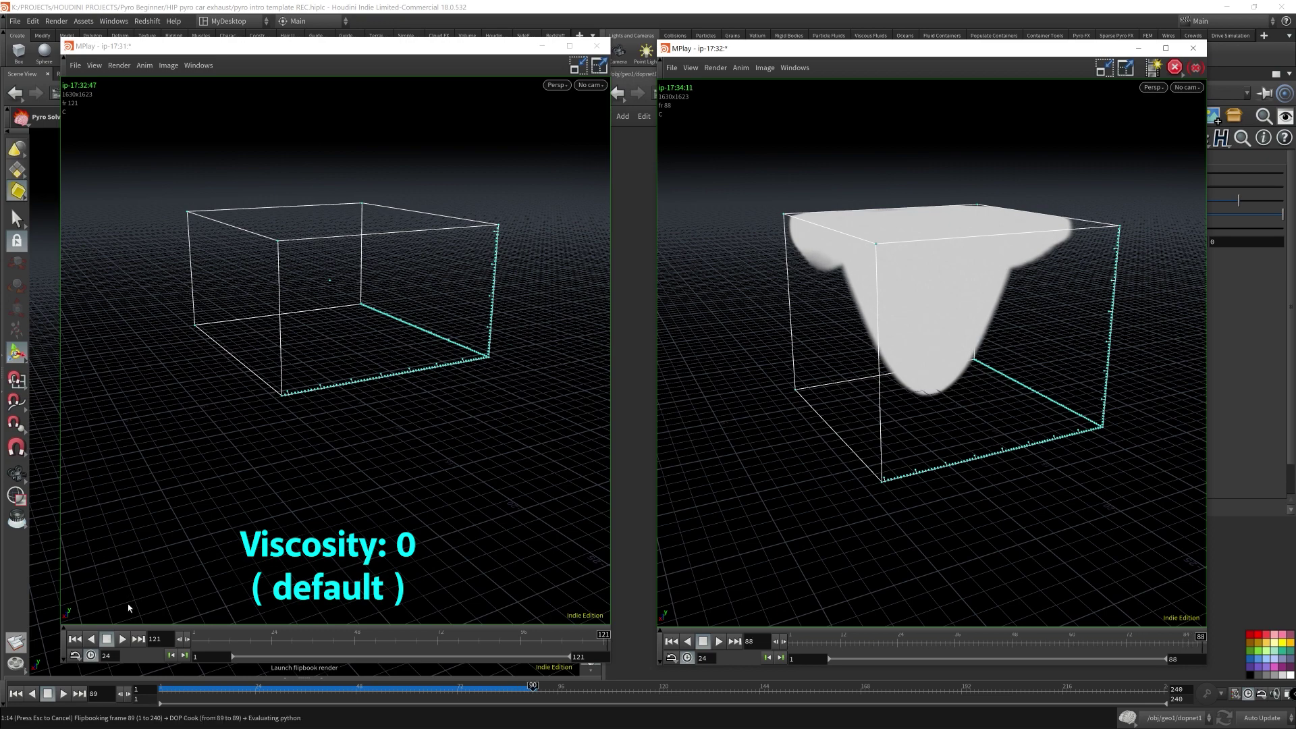
Play the Viscosity 0 flipbook, then the Viscosity 10 flipbook beside it
click(294, 454)
key(Up)
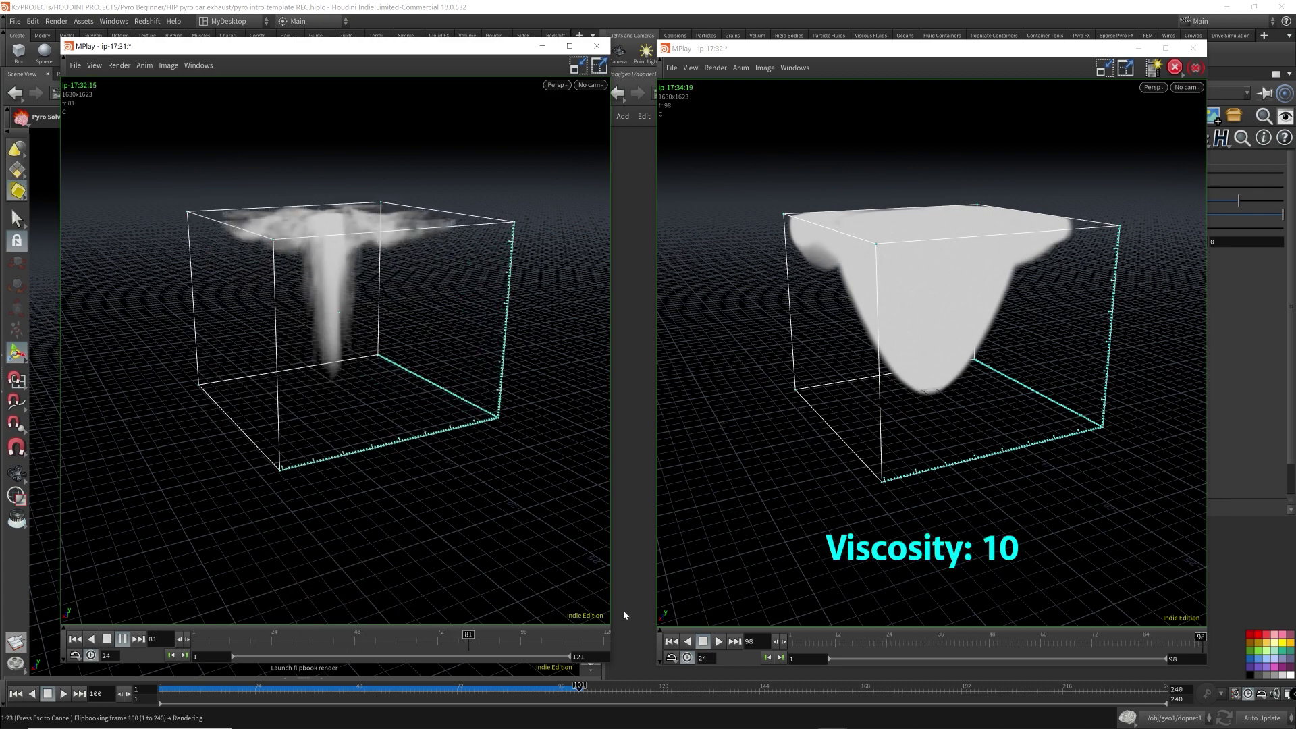
mouse_move(963, 56)
mouse_down()
mouse_move(752, 58)
mouse_move(951, 51)
mouse_up()
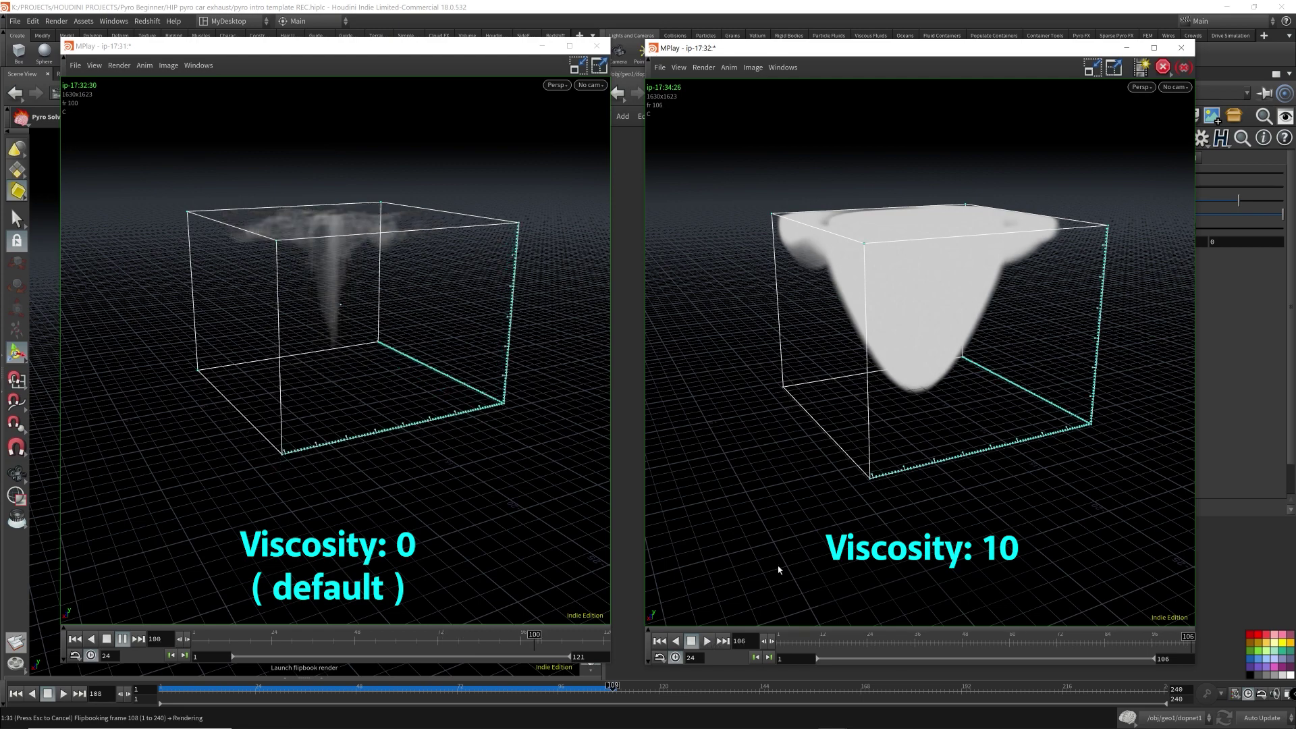
click(707, 640)
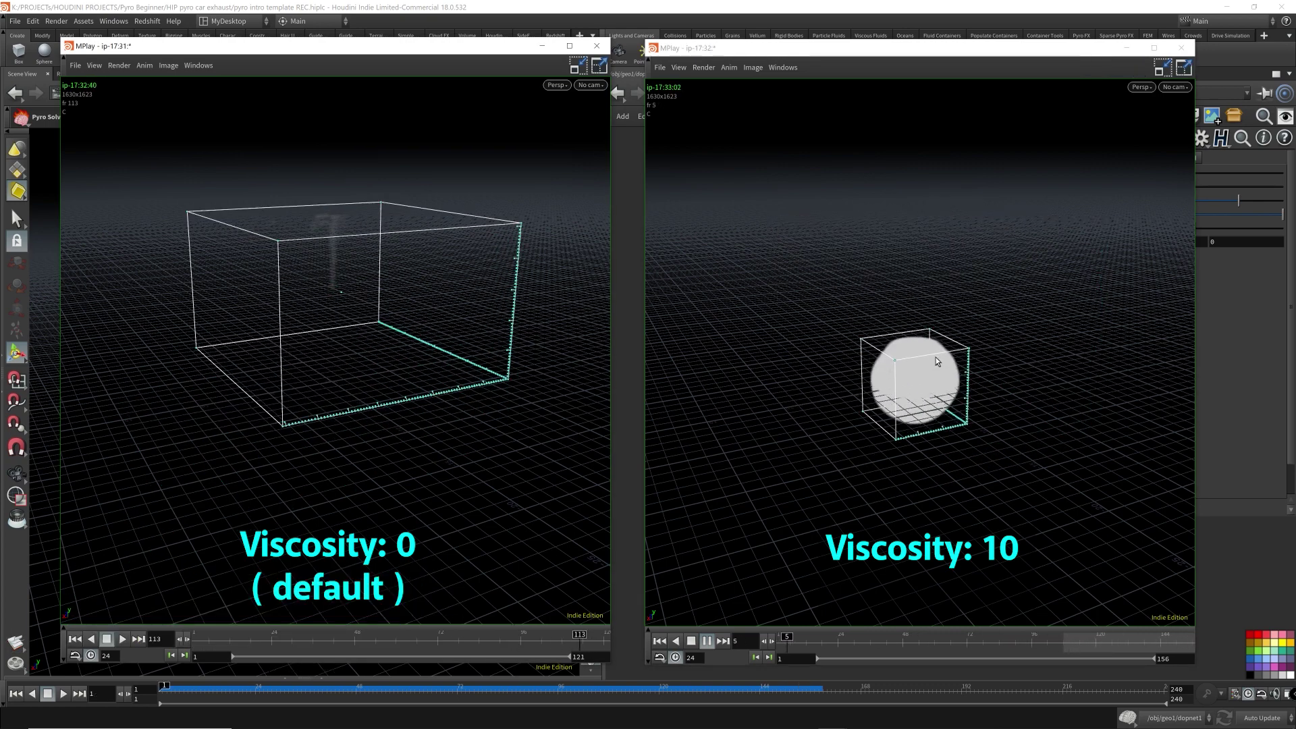
Close the Viscosity 10 flipbook and reset Viscosity to 0
click(1182, 48)
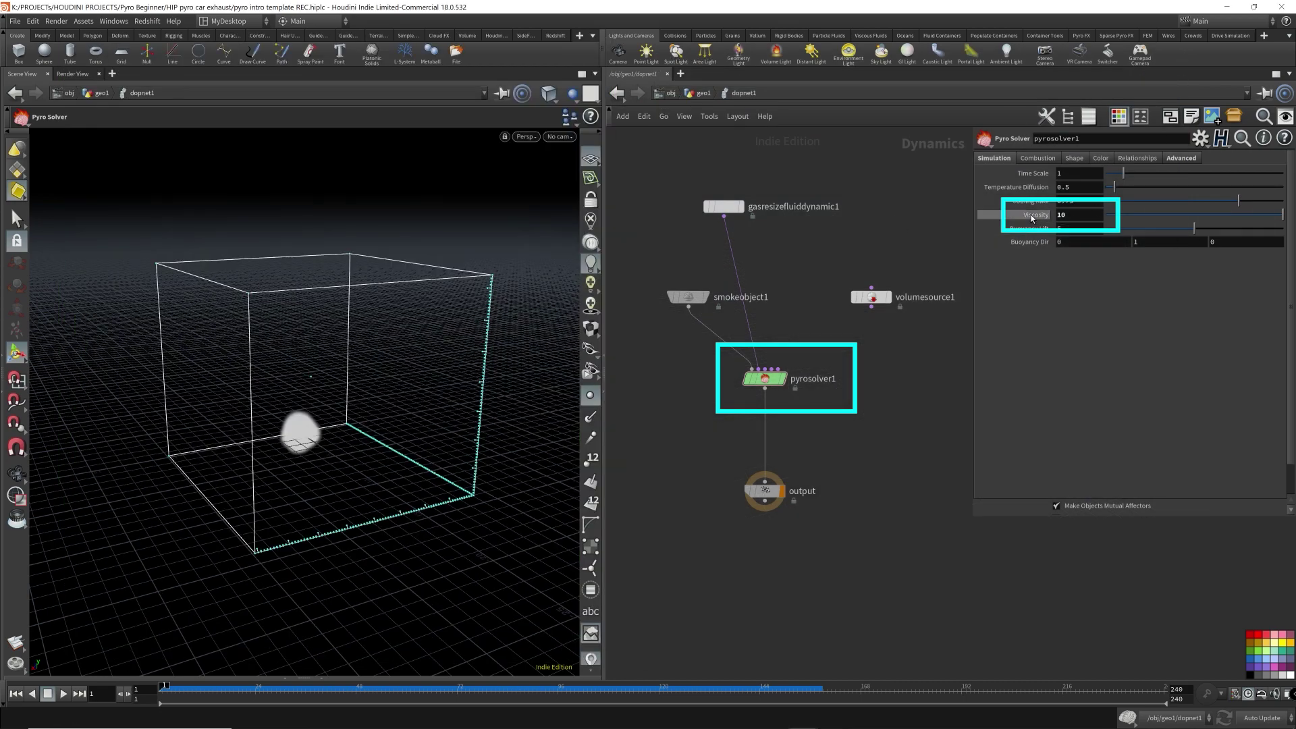
right_click(1028, 215)
click(1077, 411)
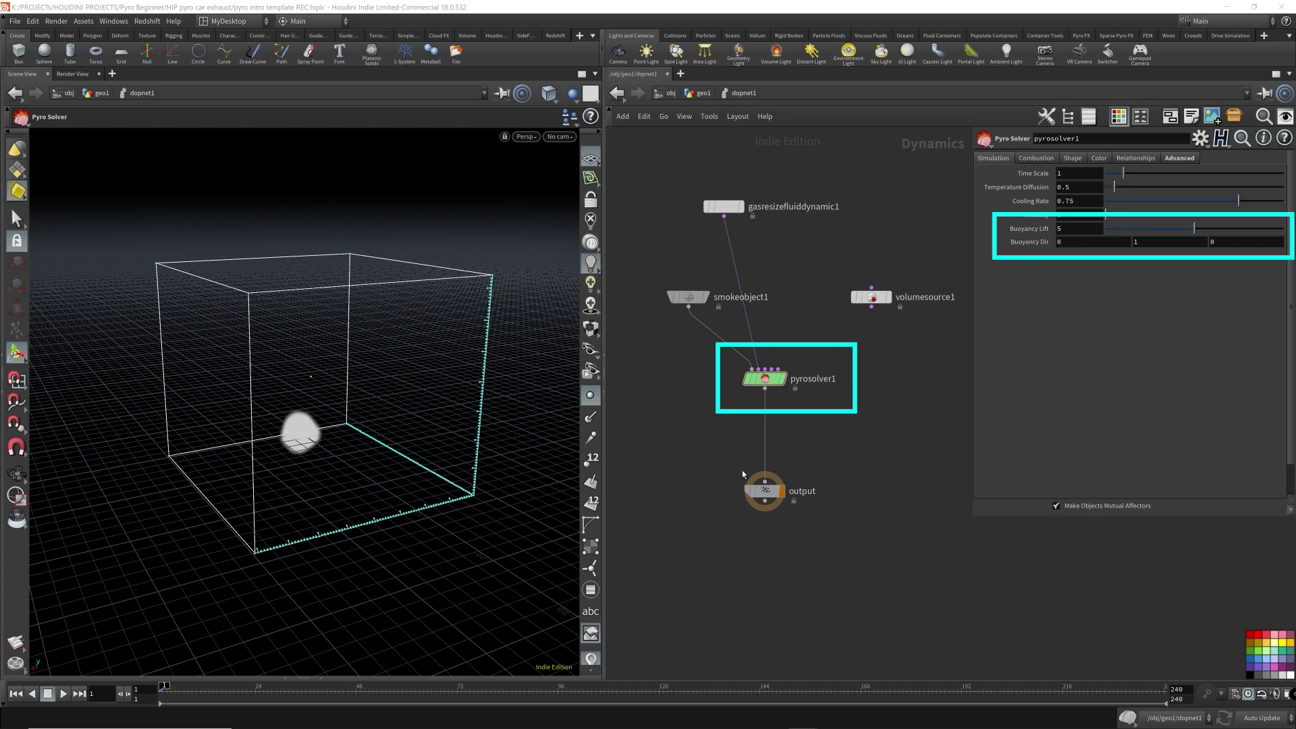
Set the Buoyancy Dir Y component to -1 and Buoyancy Lift to 15
click(1156, 244)
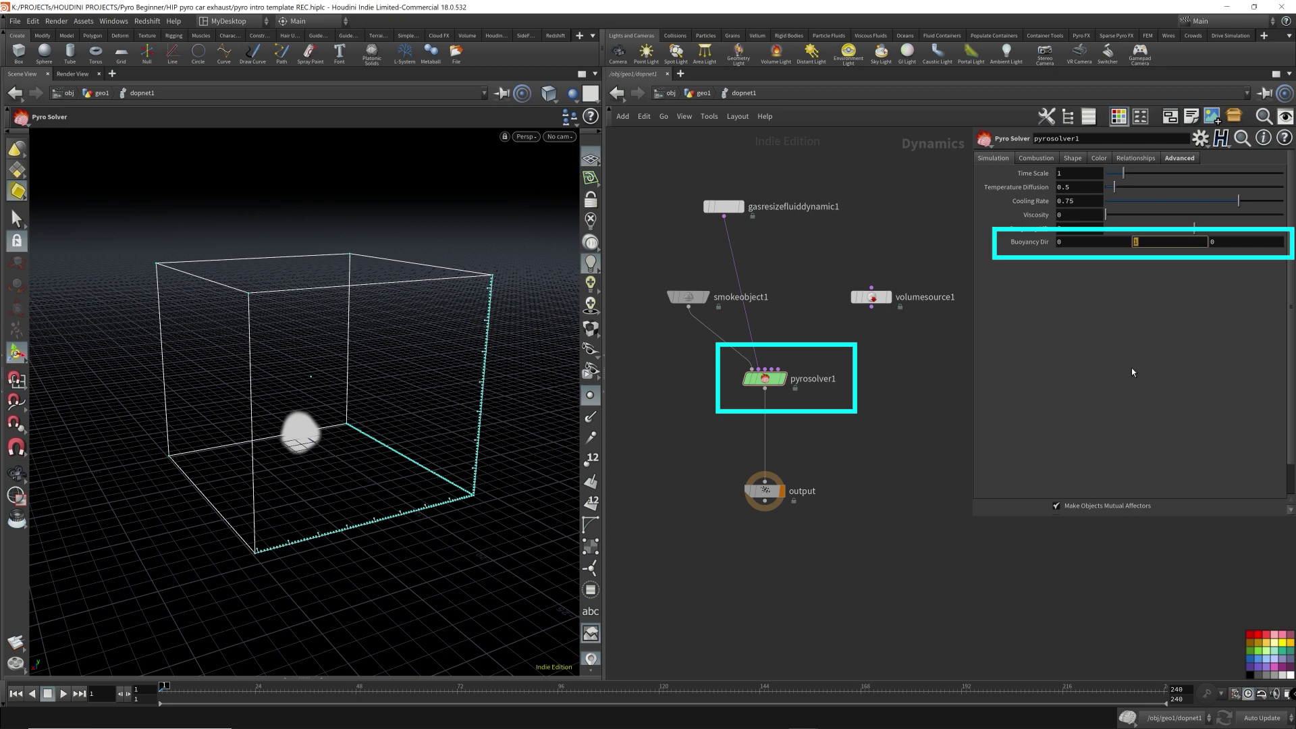
text(-1)
key(Return)
click(1074, 228)
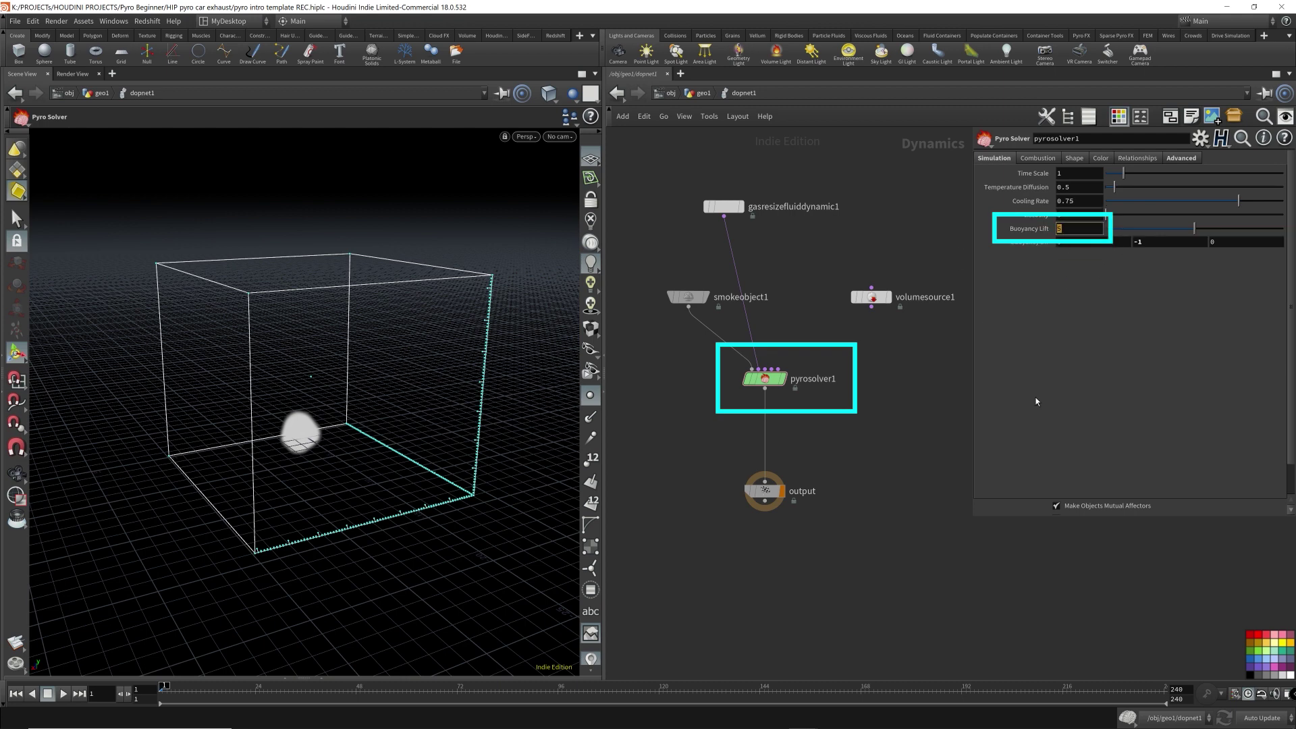
key(Return)
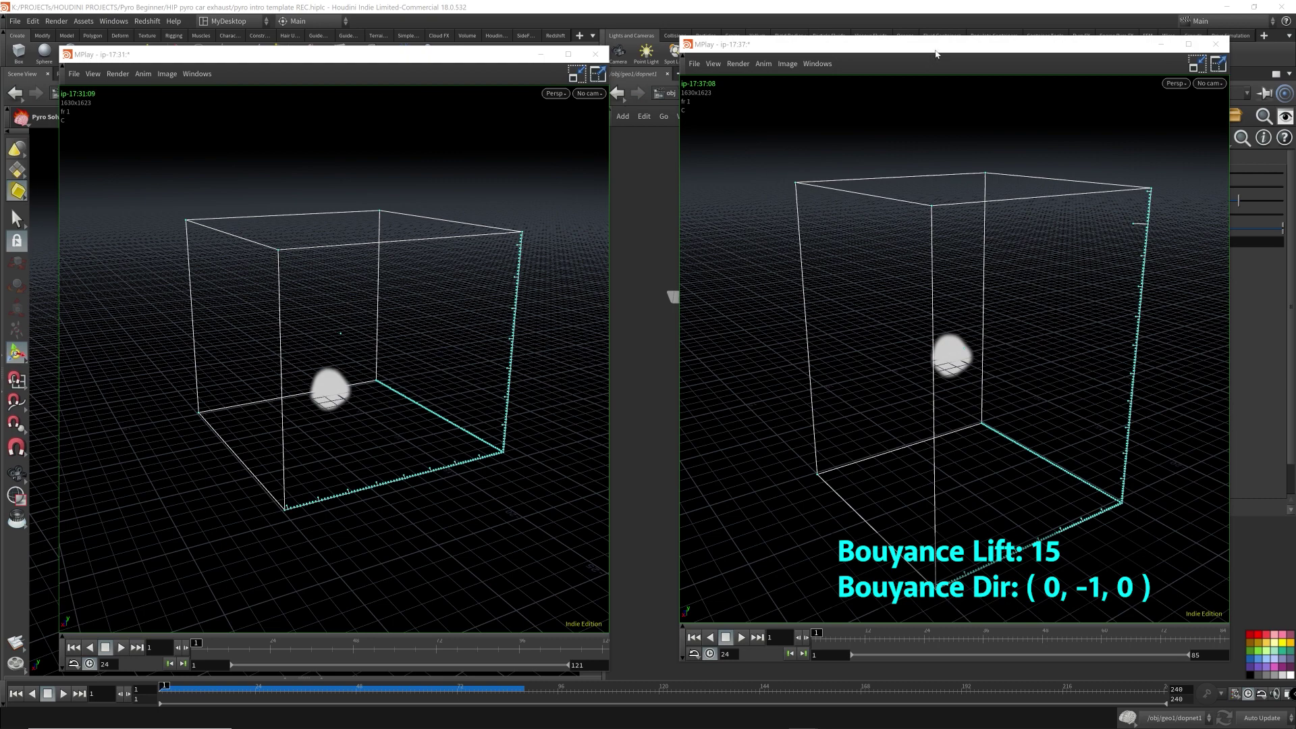
Place the Lift 15, Dir 0,-1,0 flipbook beside the default and play both
drag(937, 53, 709, 54)
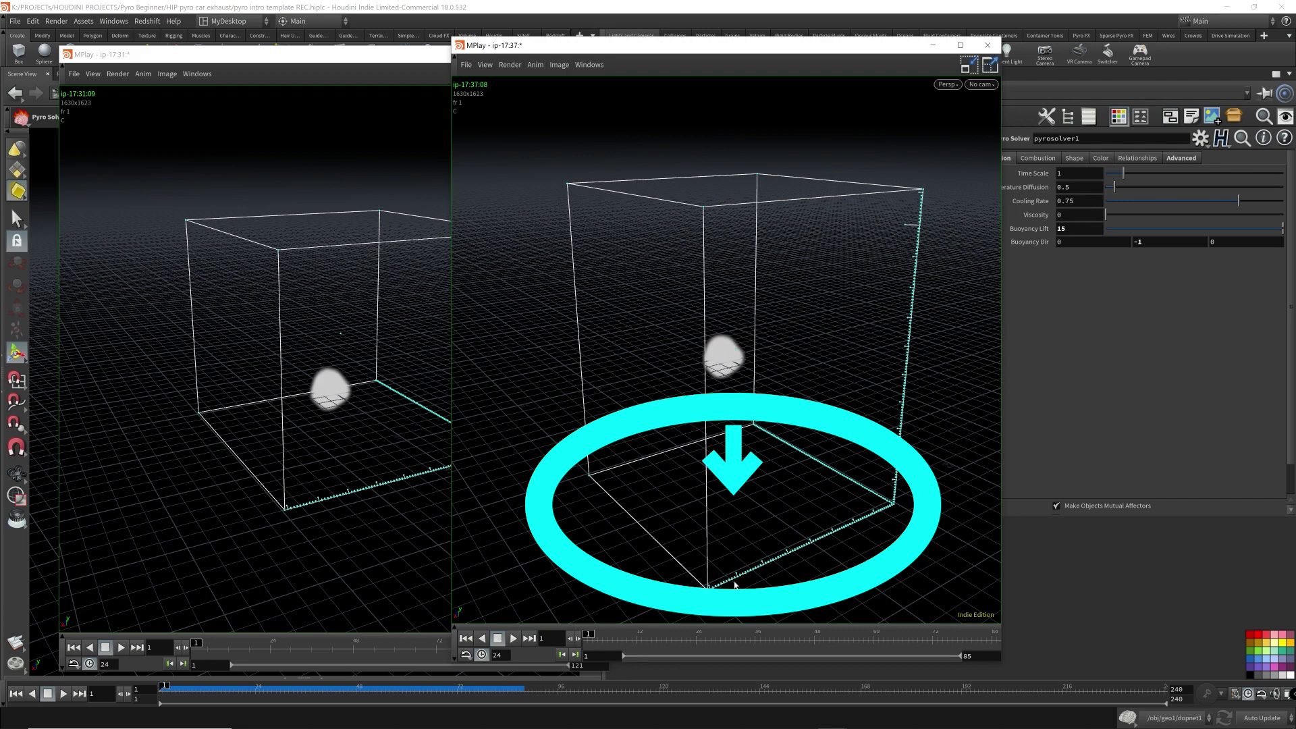
drag(699, 48, 896, 51)
click(121, 647)
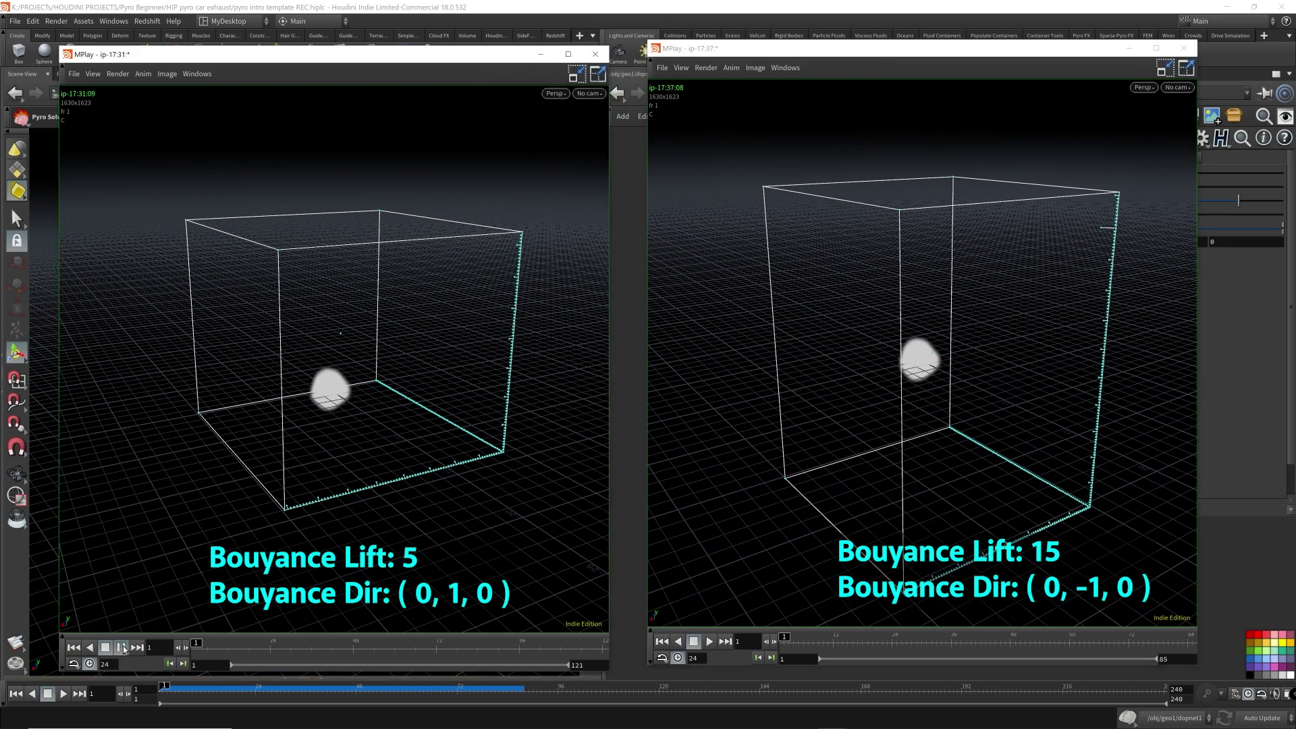
click(709, 644)
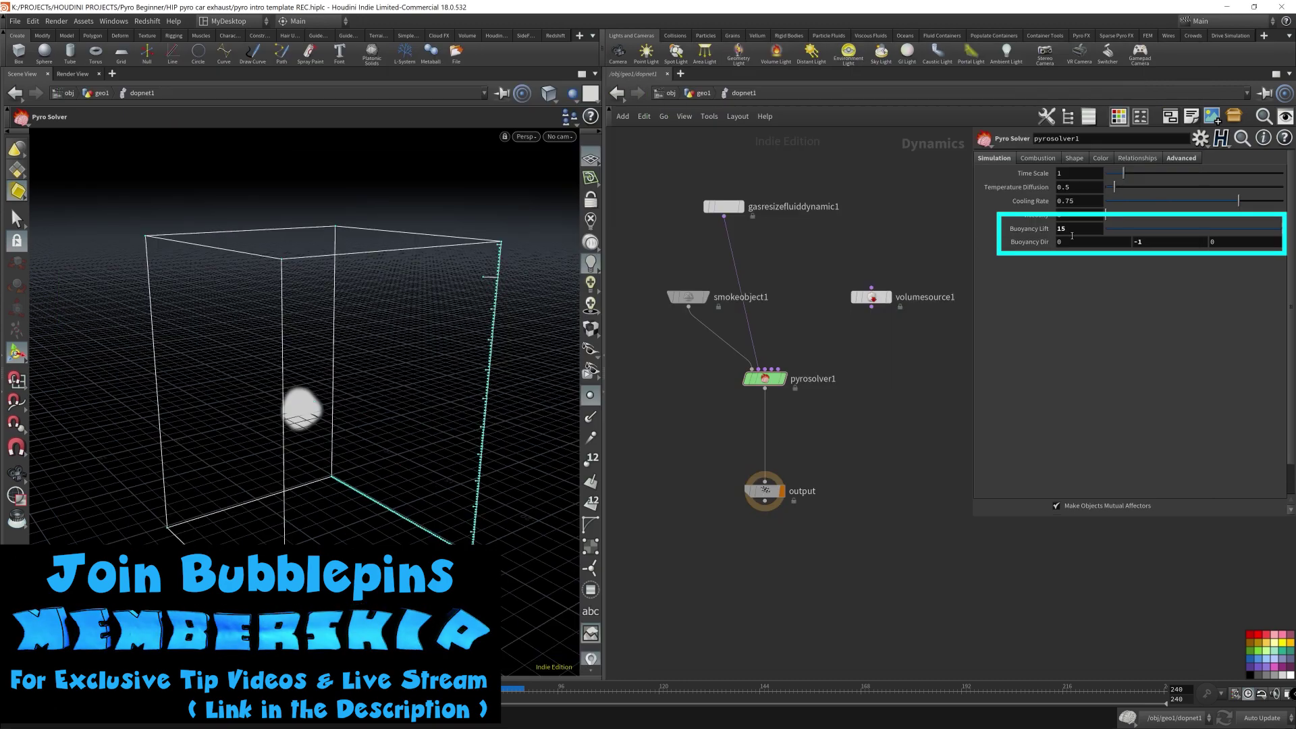
Restore pyrosolver1's Buoyancy Lift to 5 and Buoyancy Dir to 0, 1, 0
right_click(1038, 231)
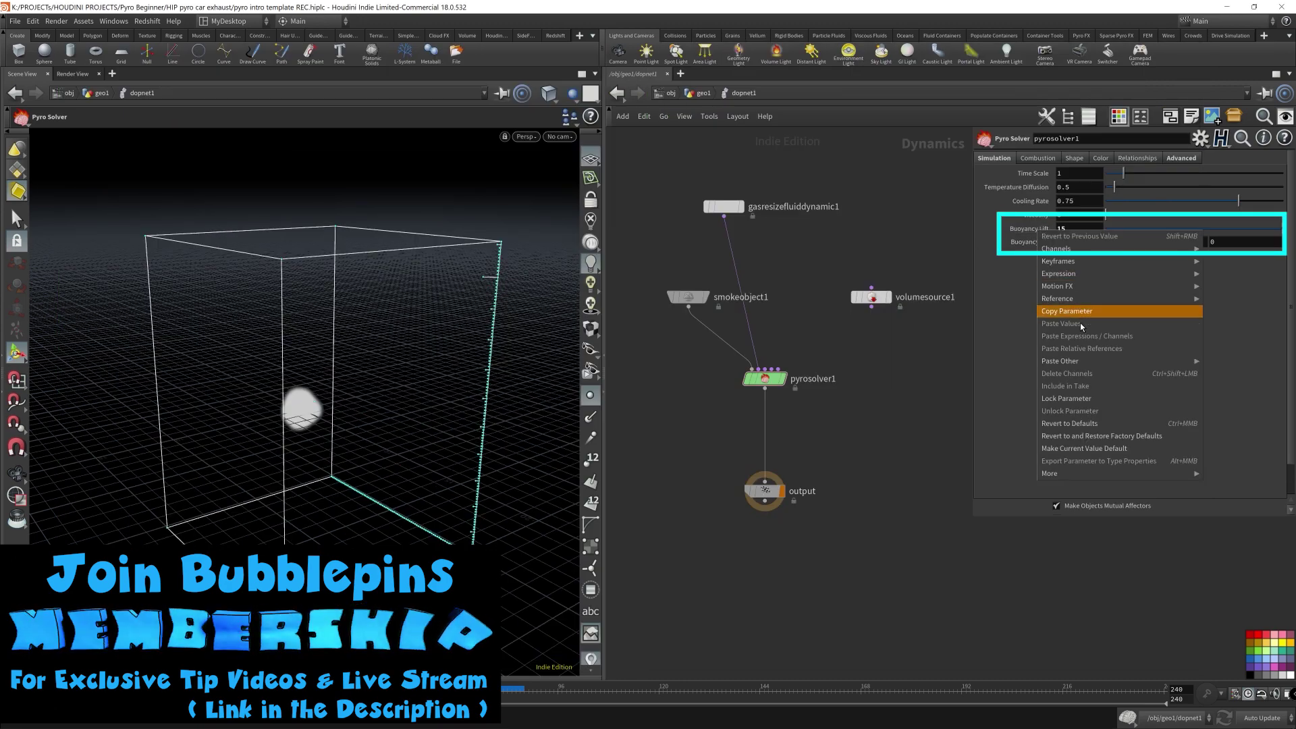
click(1080, 424)
right_click(1020, 247)
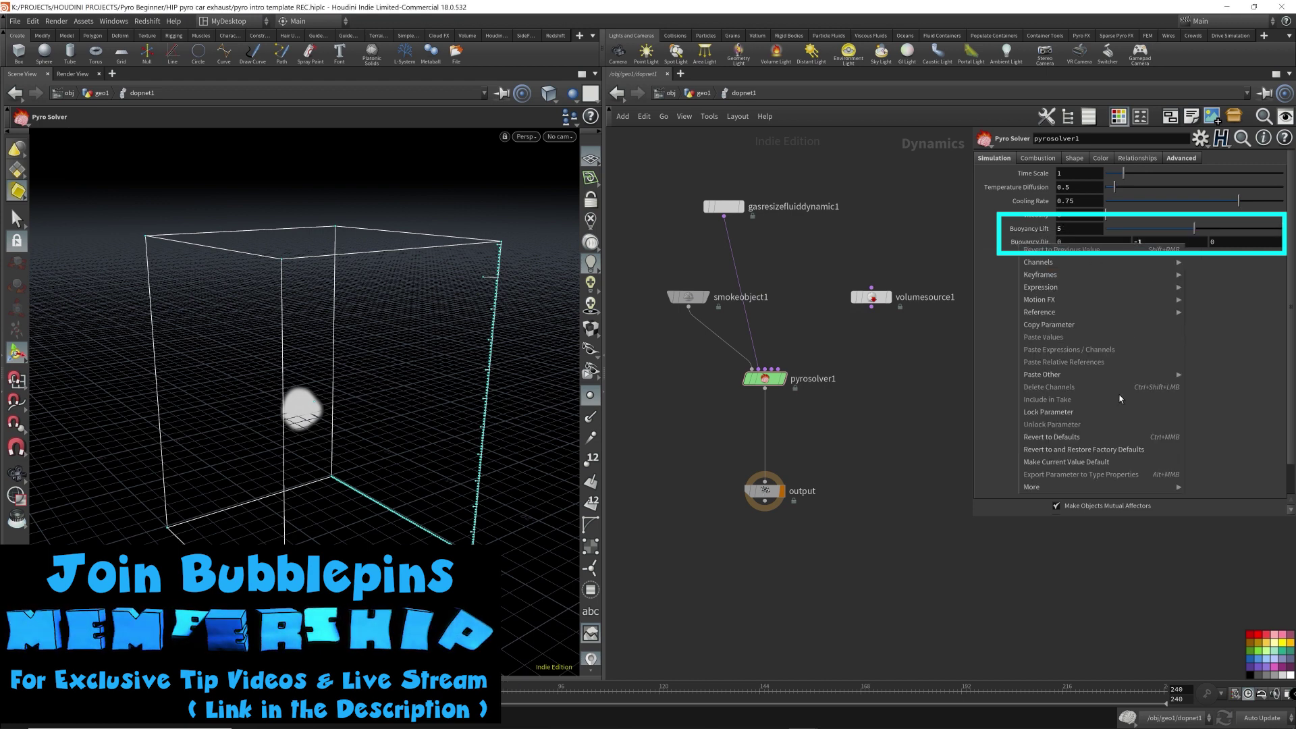
click(1059, 435)
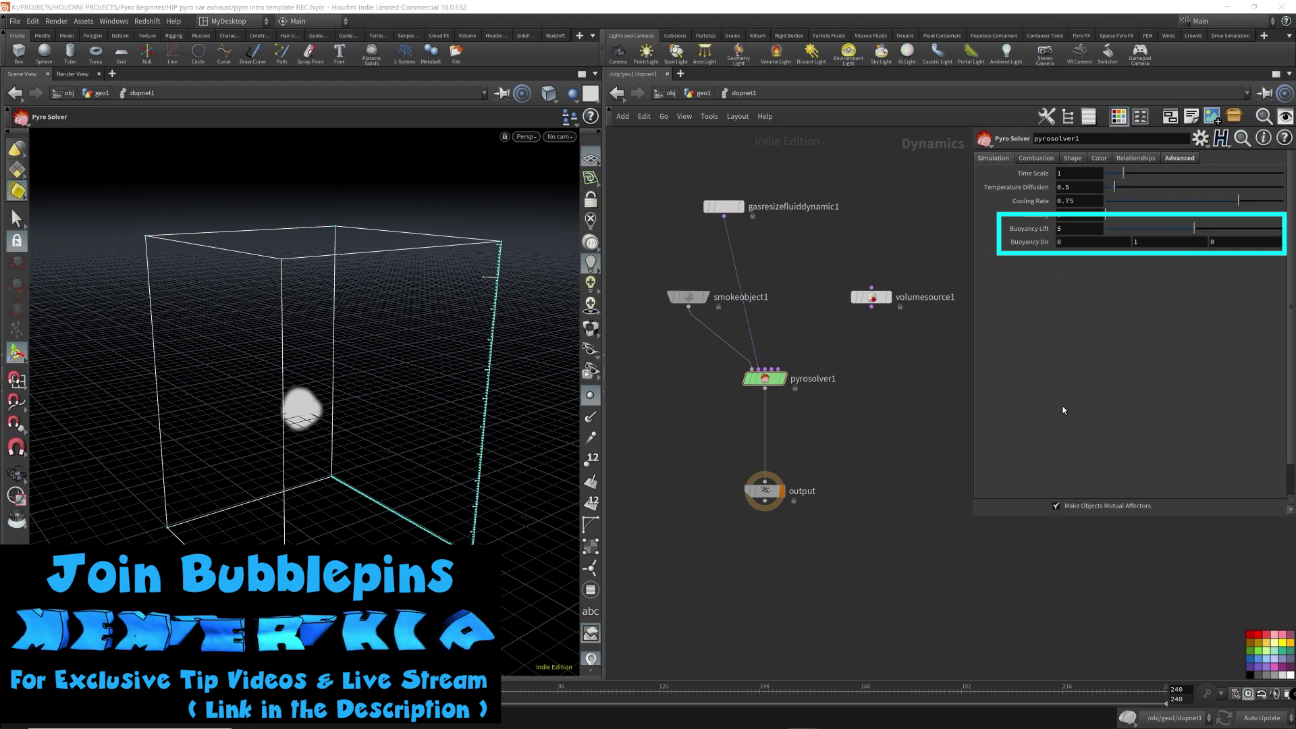